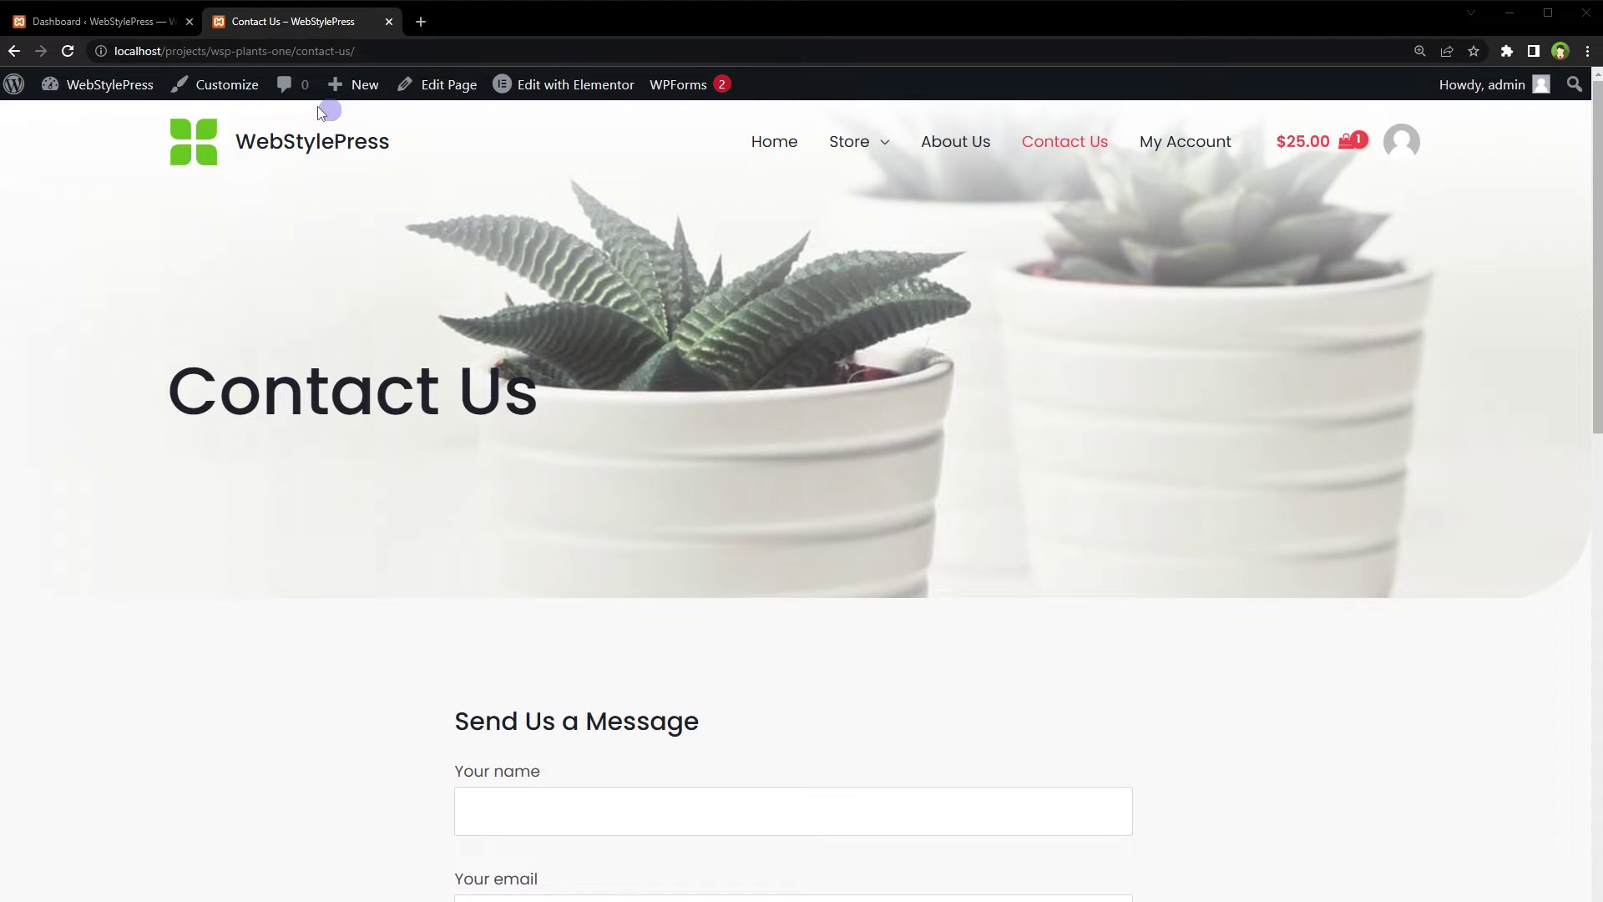
Switch from the Contact Us page tab to the WordPress admin dashboard tab
click(108, 22)
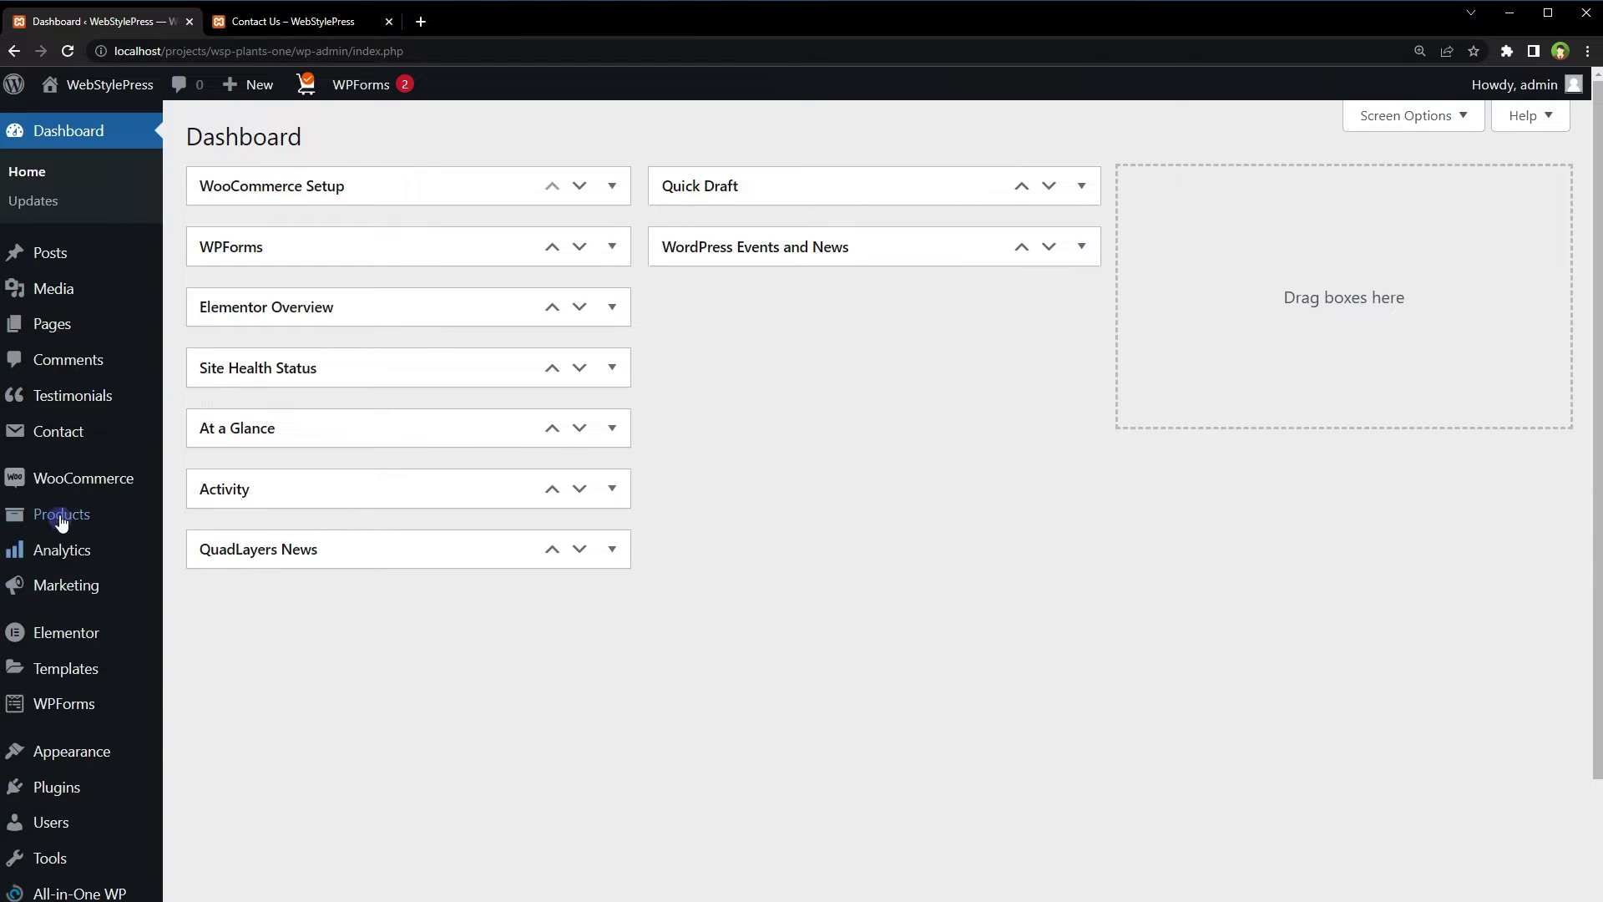
mouse_move(71, 752)
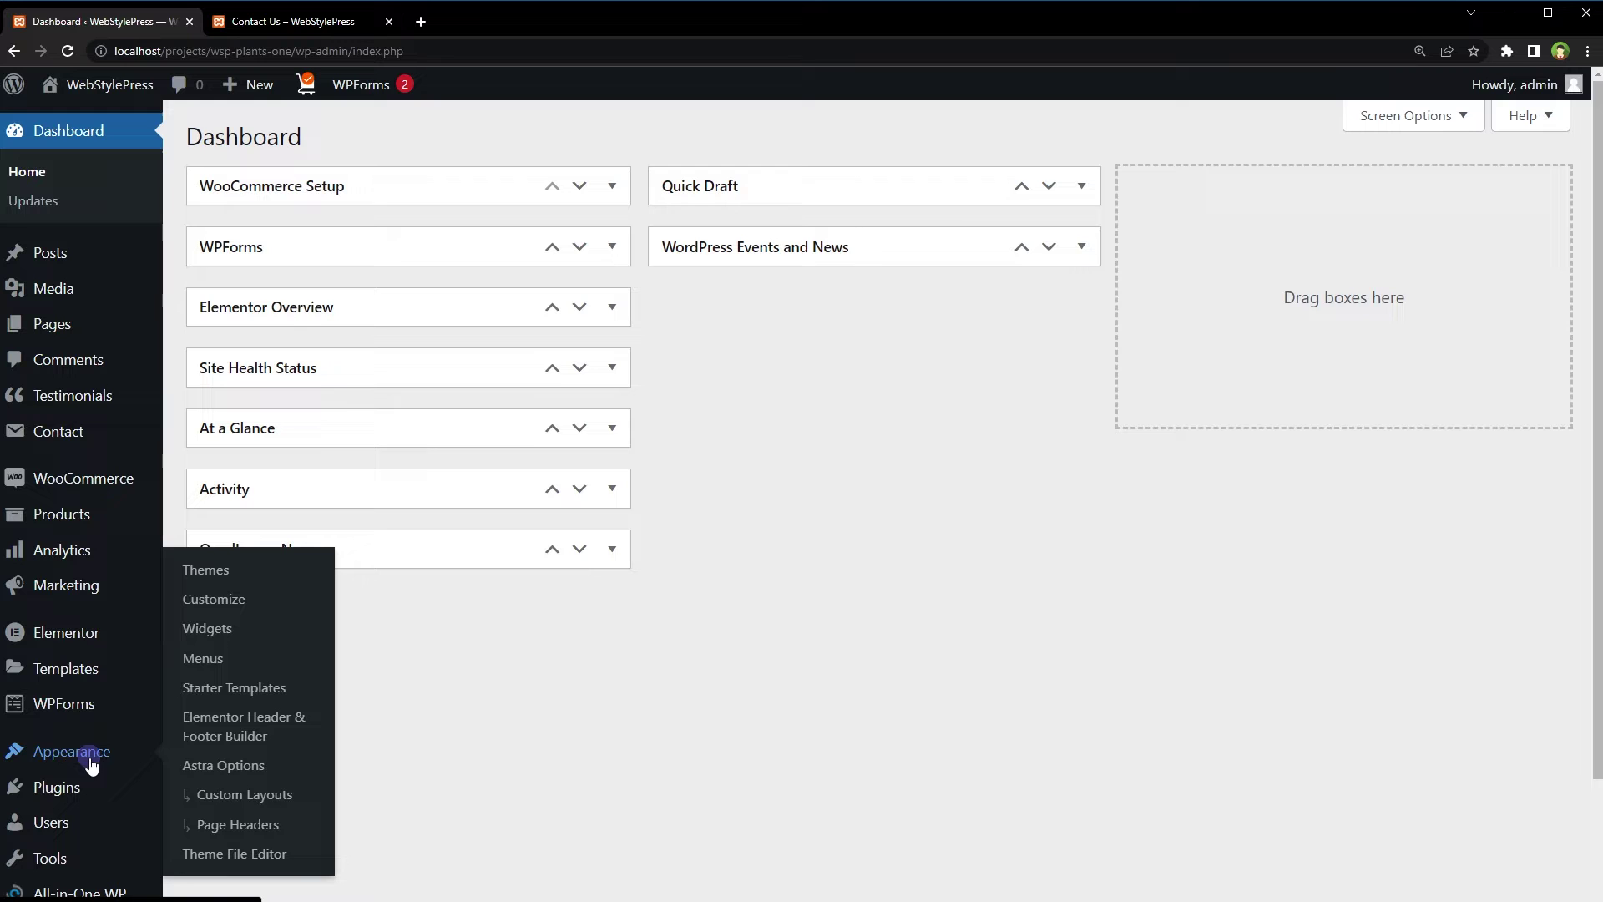
Open the Theme File Editor and load the Astra theme's functions.php
click(288, 862)
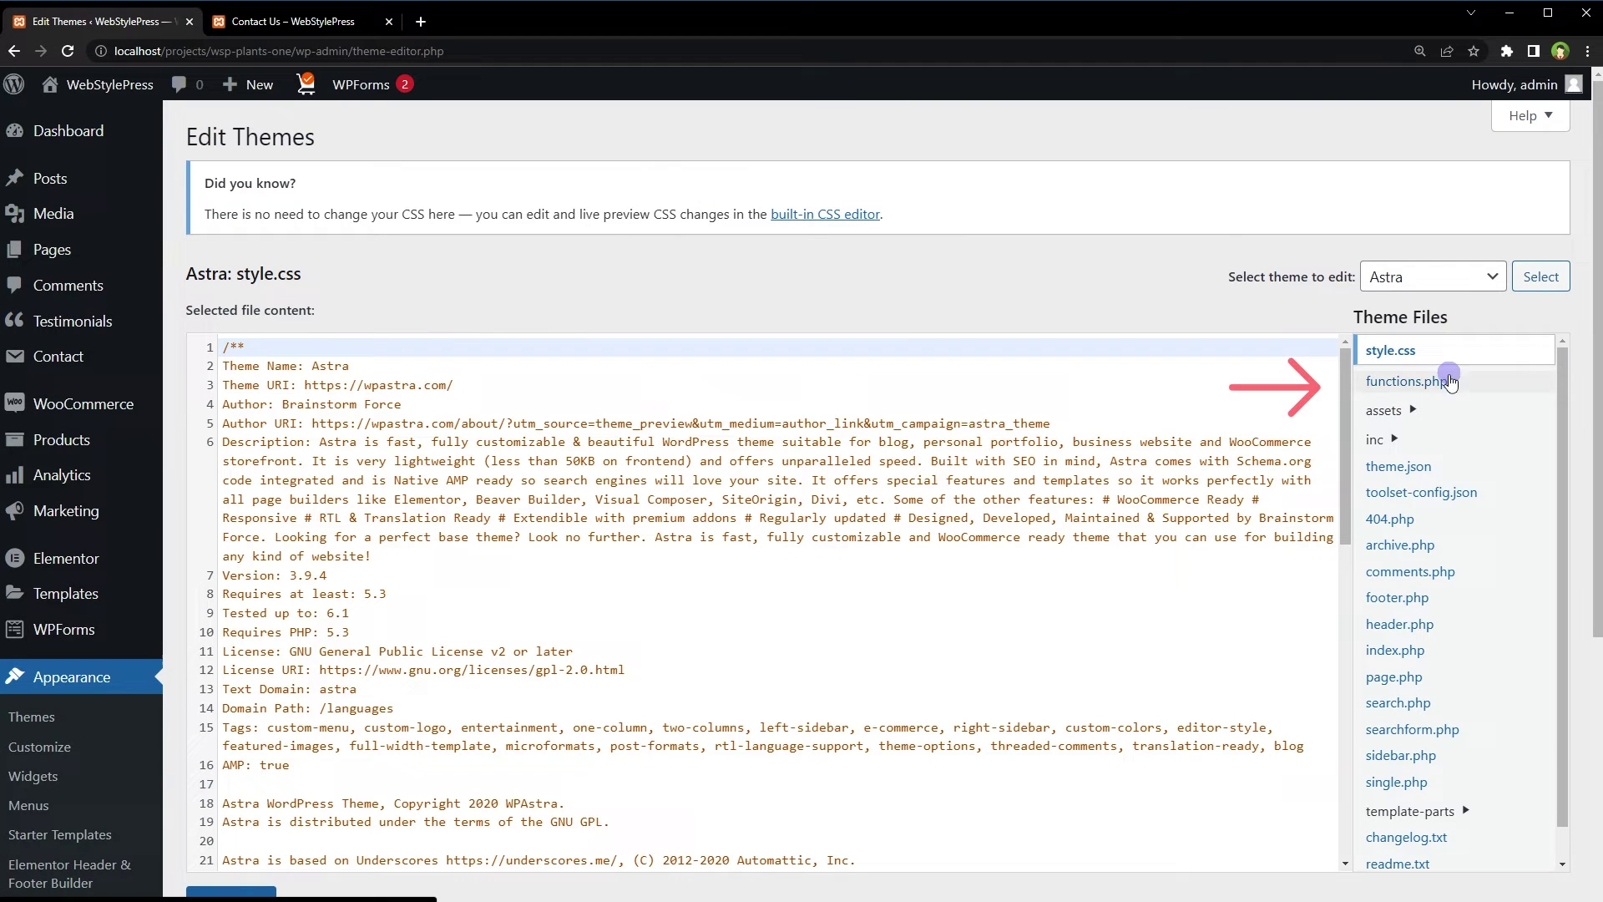
click(1451, 381)
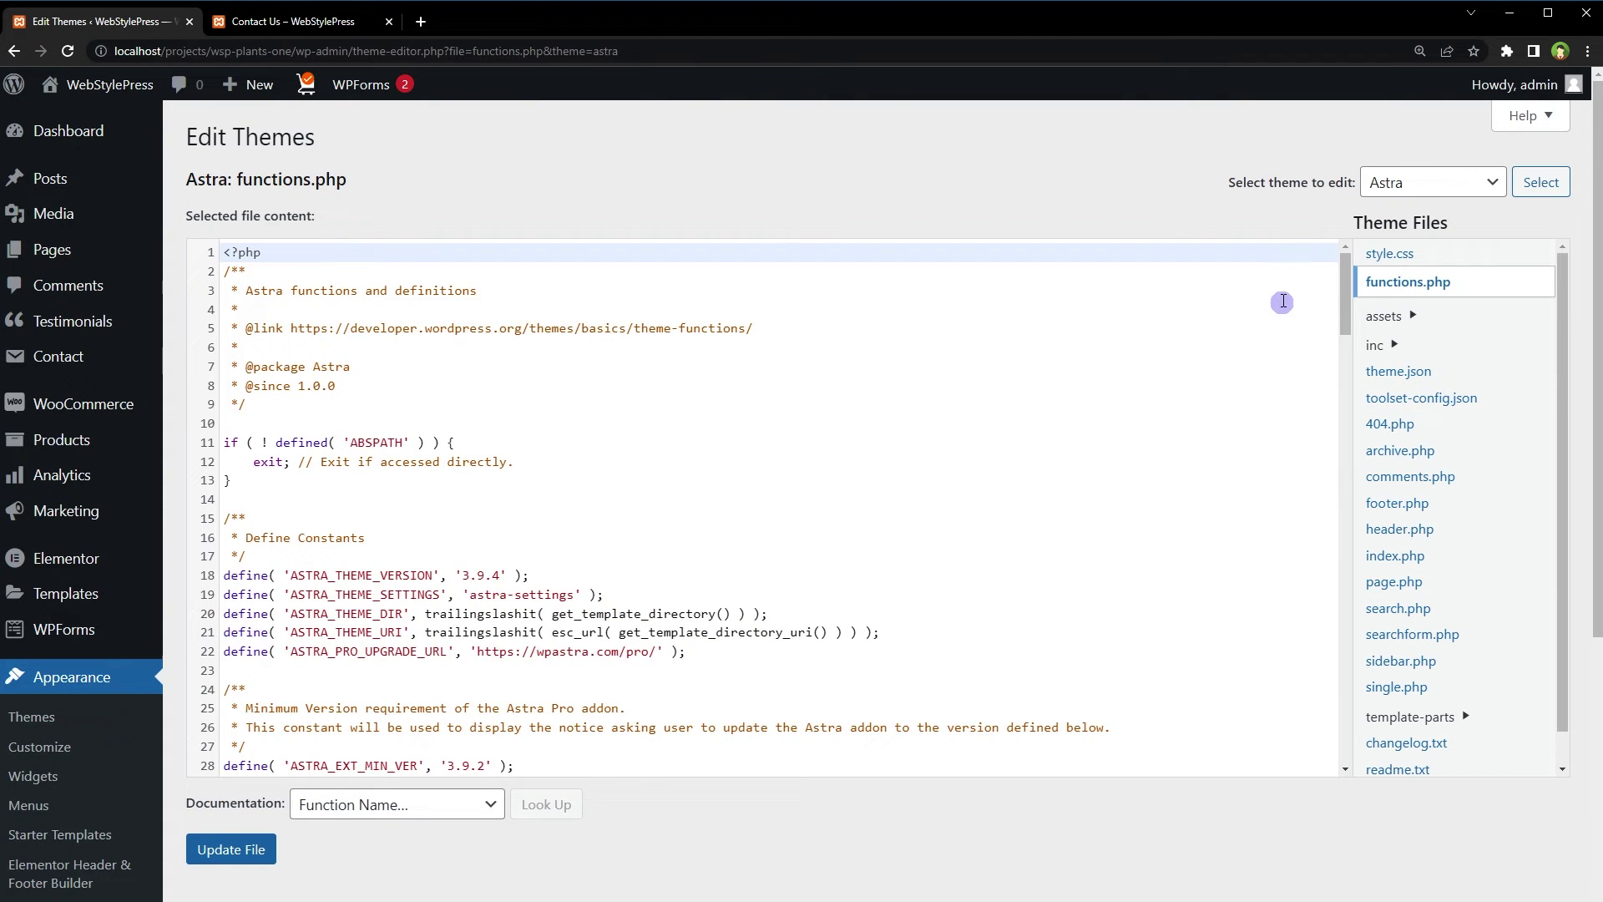
drag(1346, 292, 1321, 810)
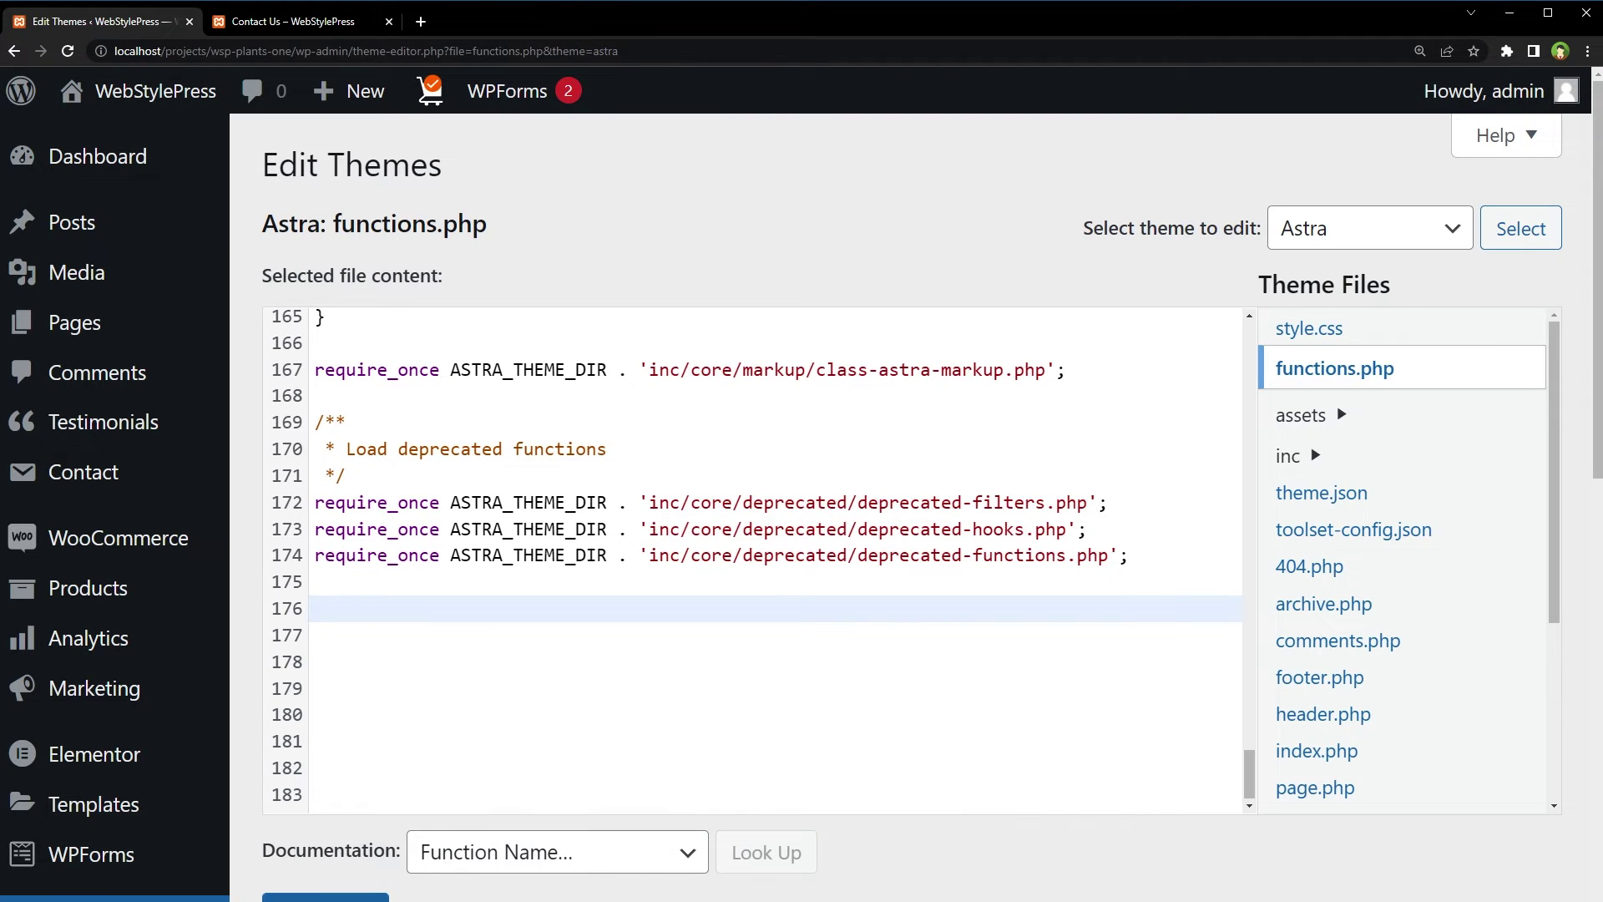
Paste the dynamic_field_values function and wpcf7_form_tag filter, reviewing its post_type 'post' argument
text(function dynamic_field_values ($tag, $unused) {     if ( $tag['name'] != 'custom-dropdown-field' )         return $tag;     $args = array (         'numberposts'   => -1,         'post_type'     => 'post',         'orderby'       => 'title',         'order'         => 'ASC',     );     $custom_posts = get_posts($args);     if ( ! $custom_posts )         return $tag;     foreach ( $custom_posts as $custom_post ) {         $tag['raw_values'][] = $custom_post->post_title;         $tag['values'][] = $custom_post->post_title;         $tag['labels'][] = $custom_post->post_title;     }     return $tag; })
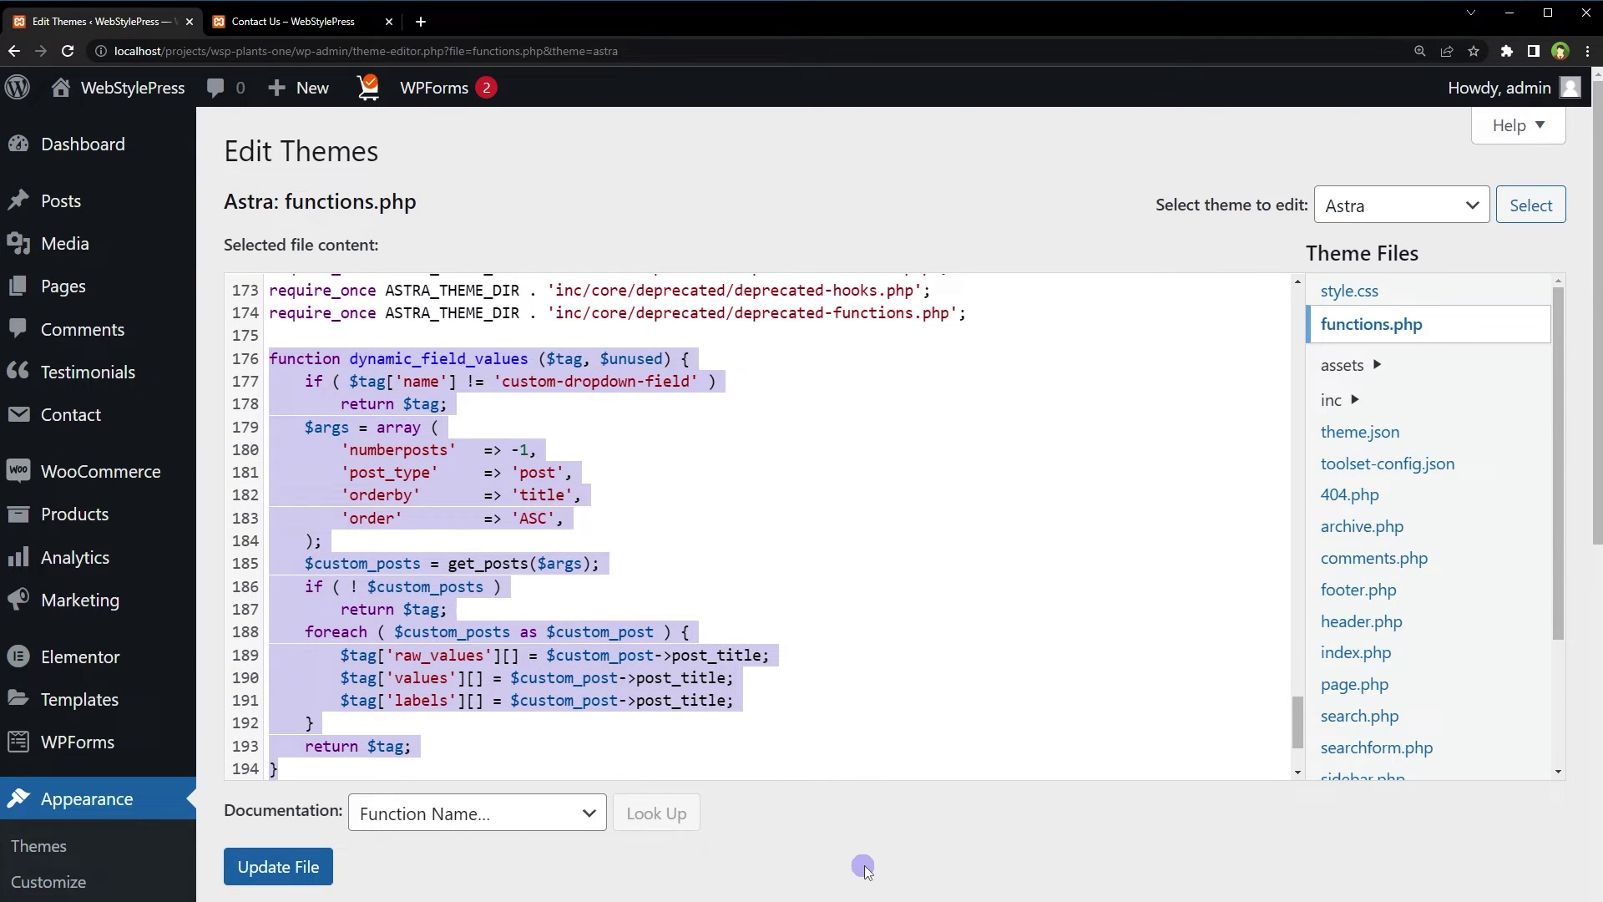
scroll(864, 626, down, 3)
click(388, 626)
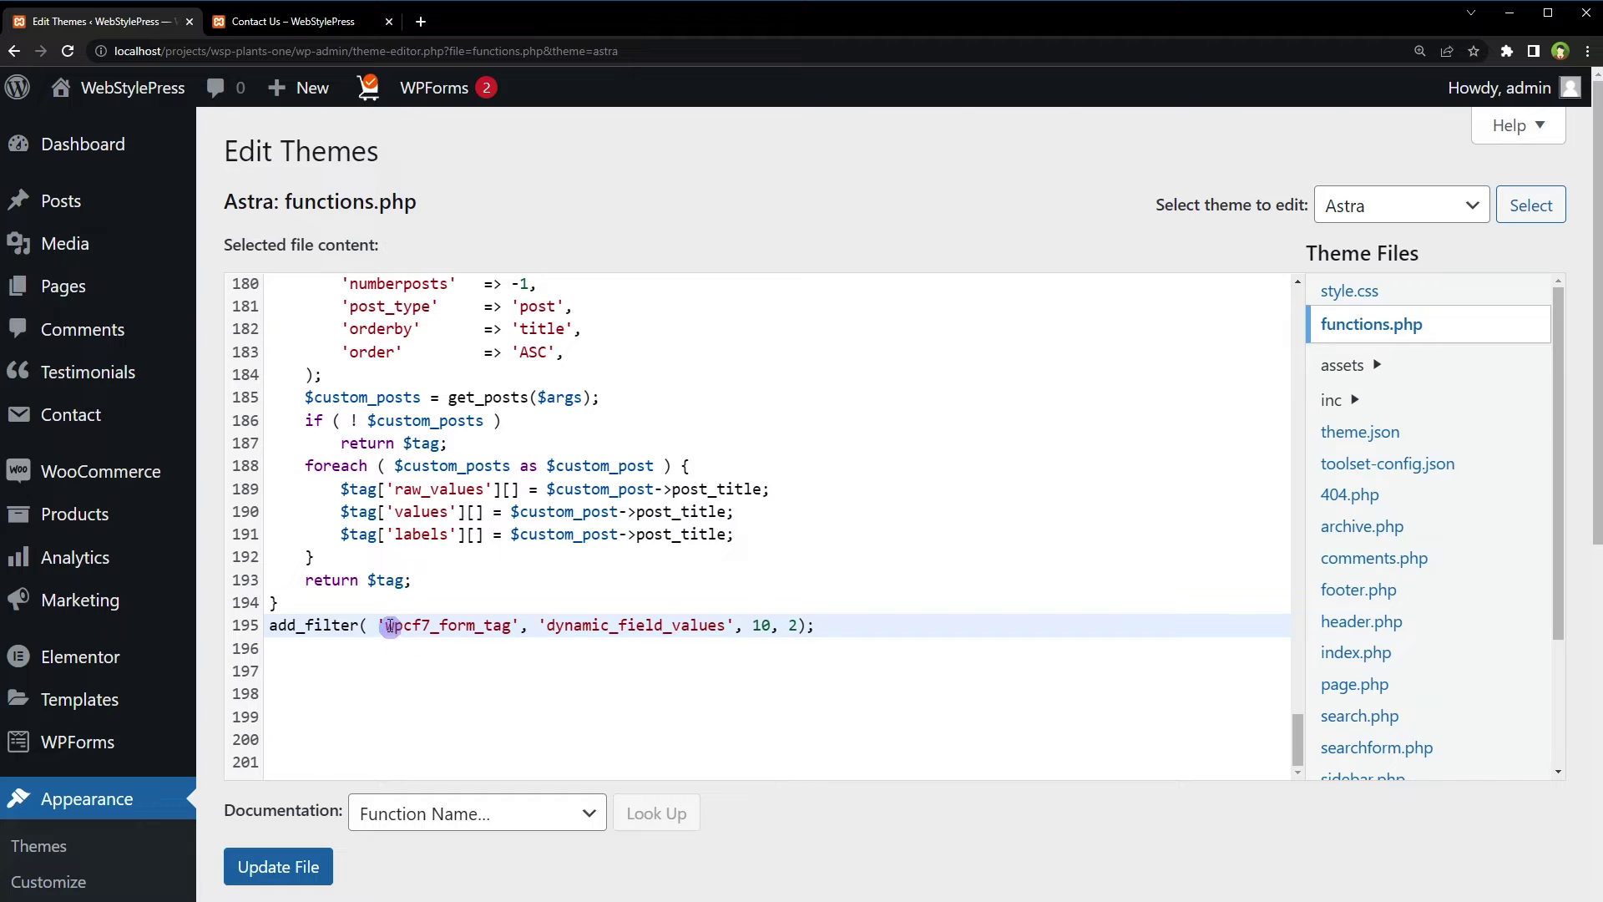
drag(386, 625, 511, 625)
scroll(548, 651, up, 2)
click(548, 709)
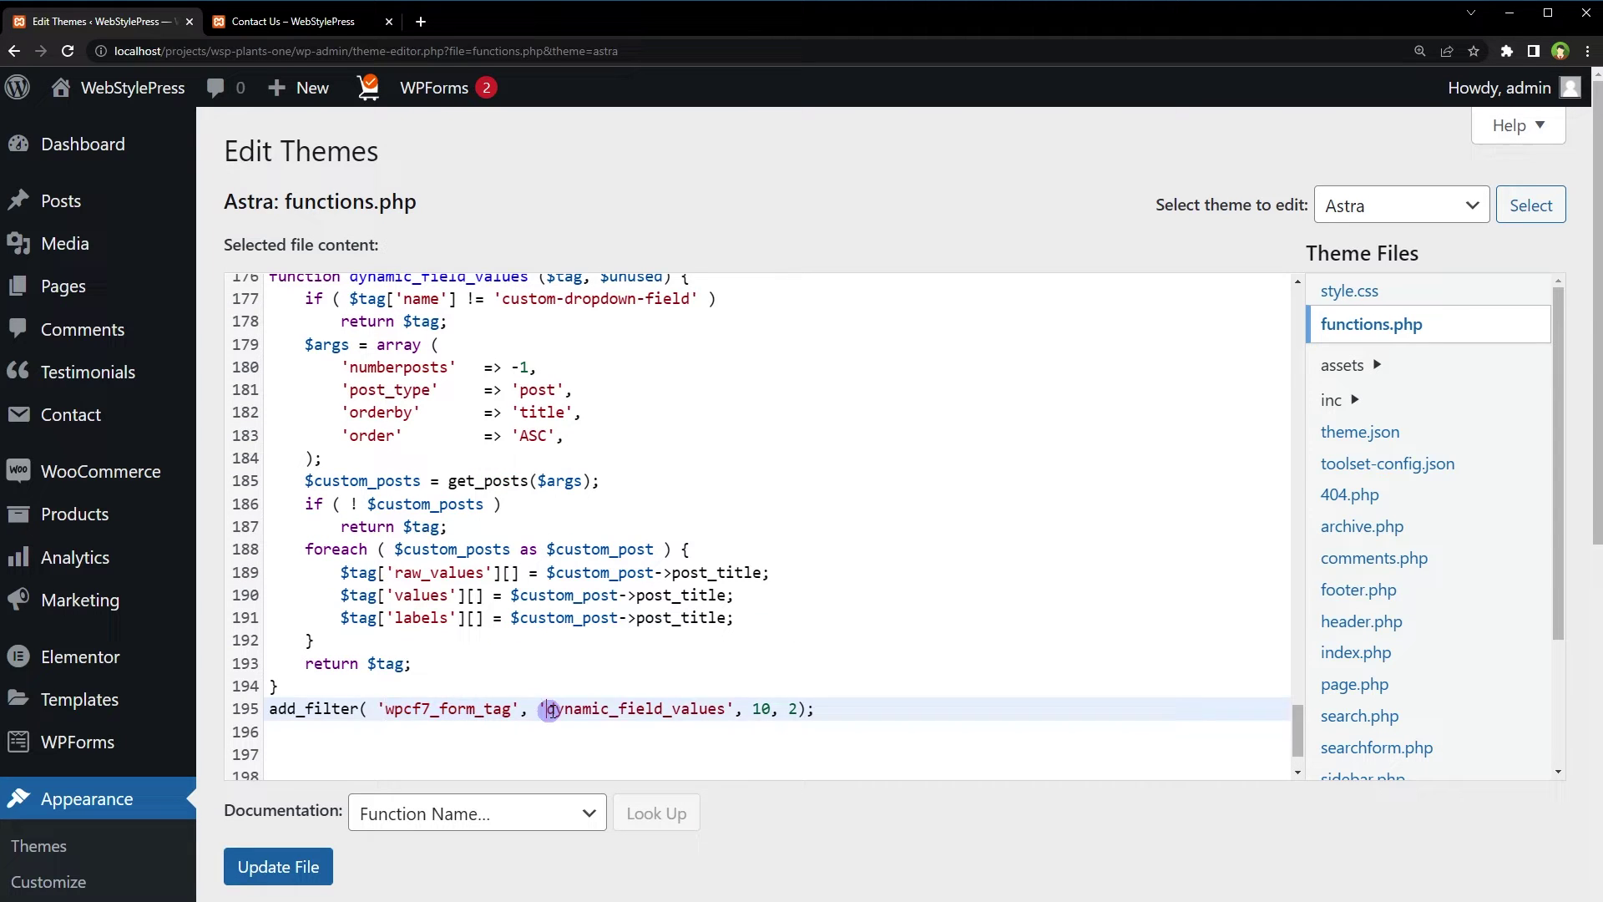
drag(548, 709, 727, 709)
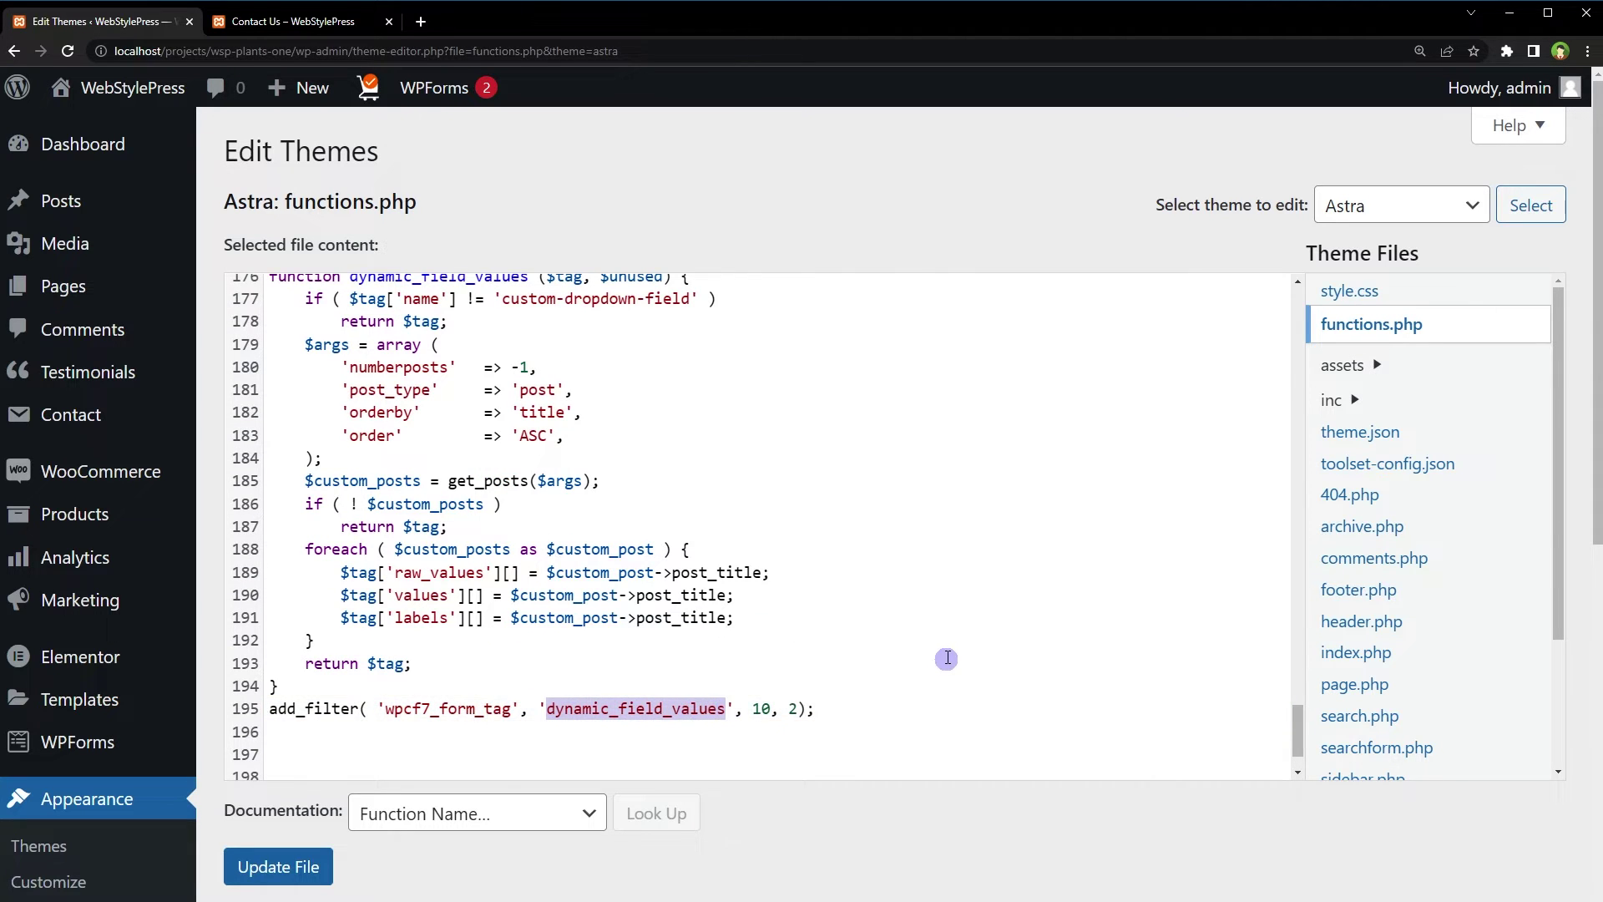
scroll(947, 658, up, 3)
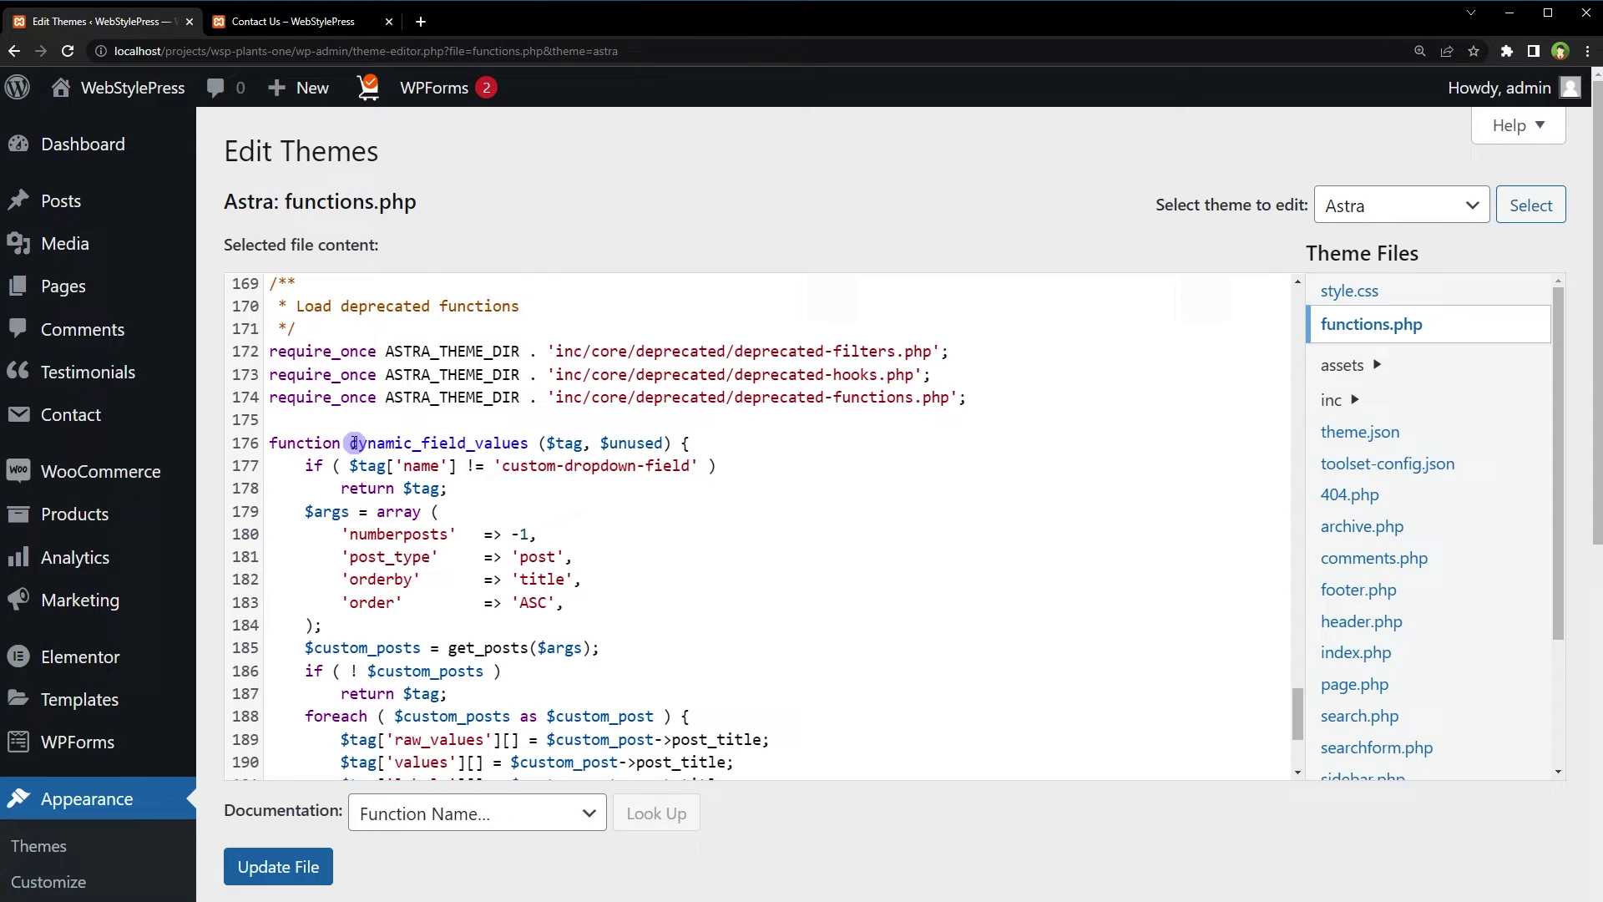
drag(349, 444, 690, 467)
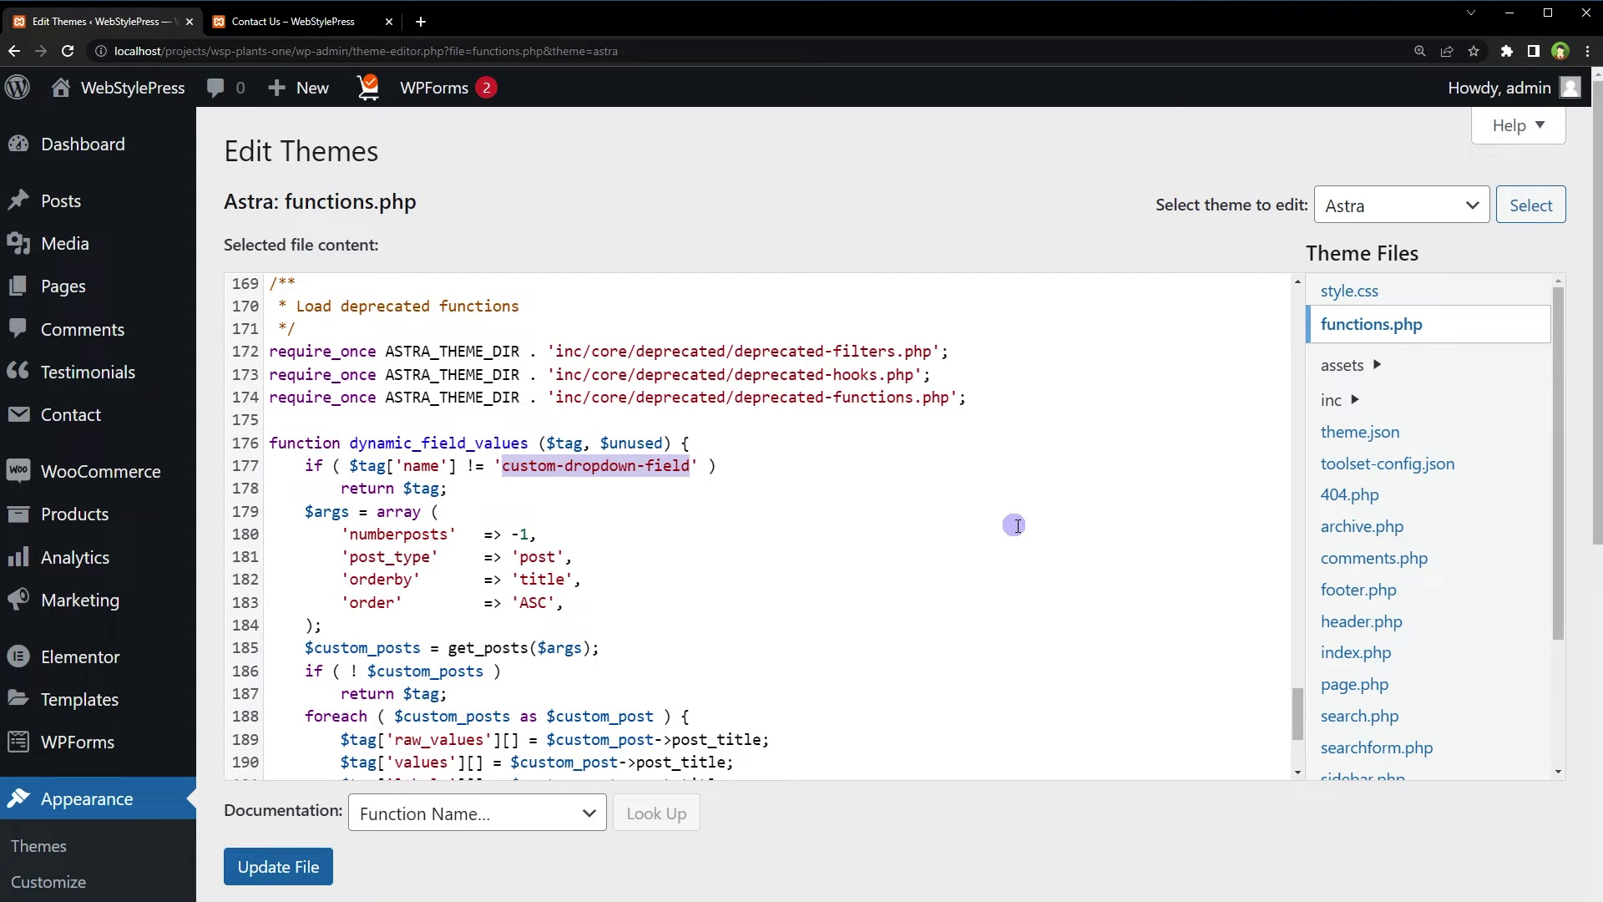
drag(343, 556, 440, 556)
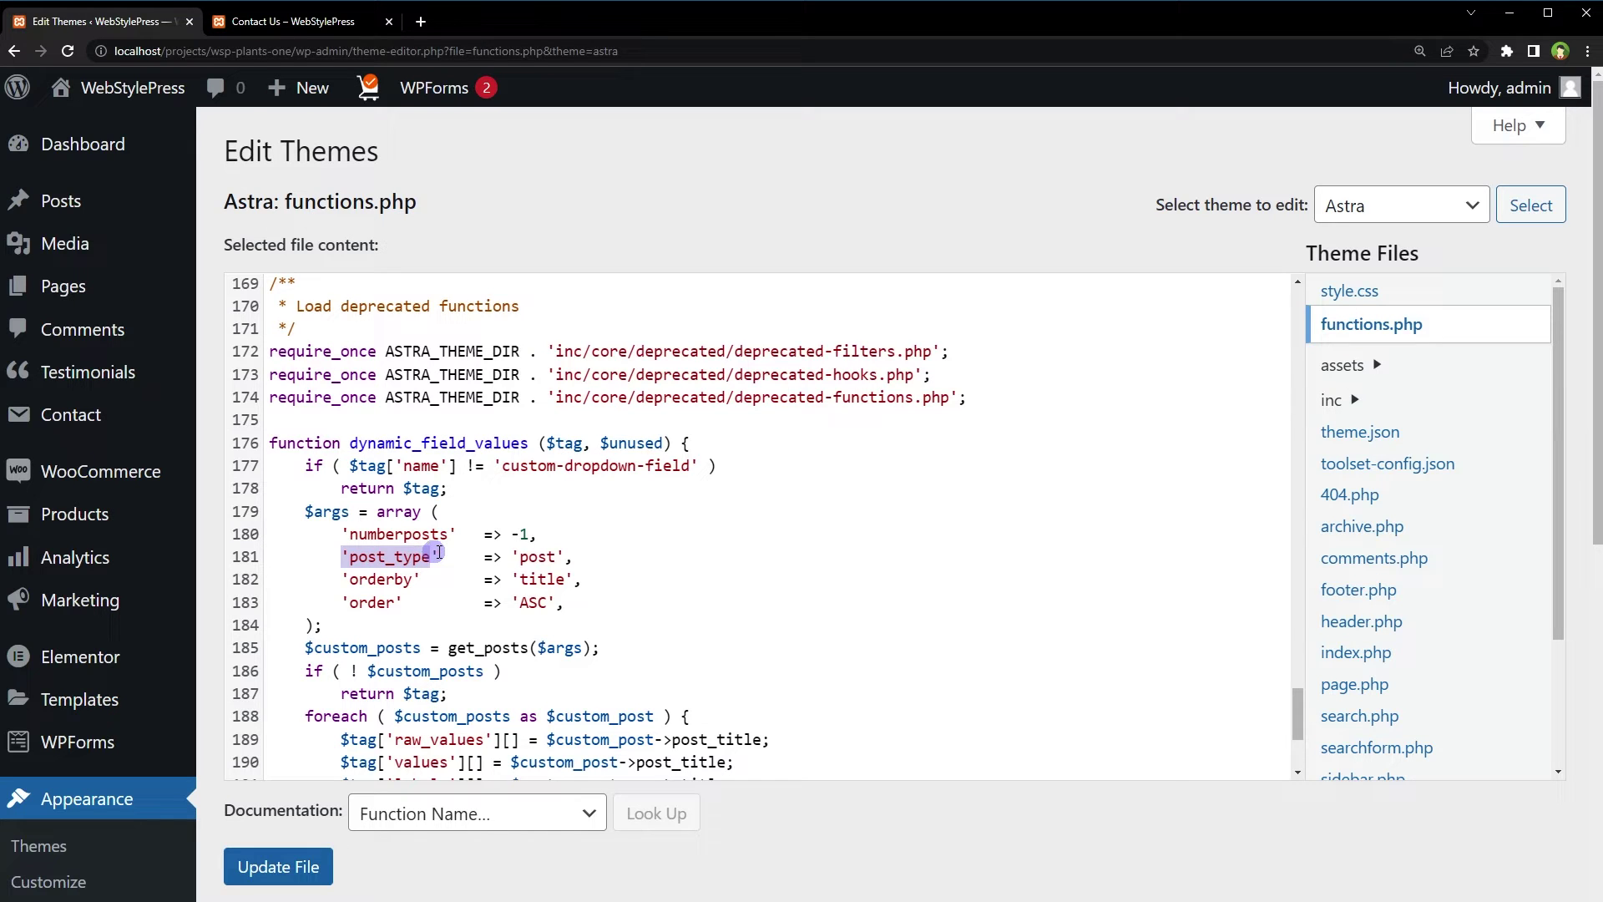
double_click(536, 556)
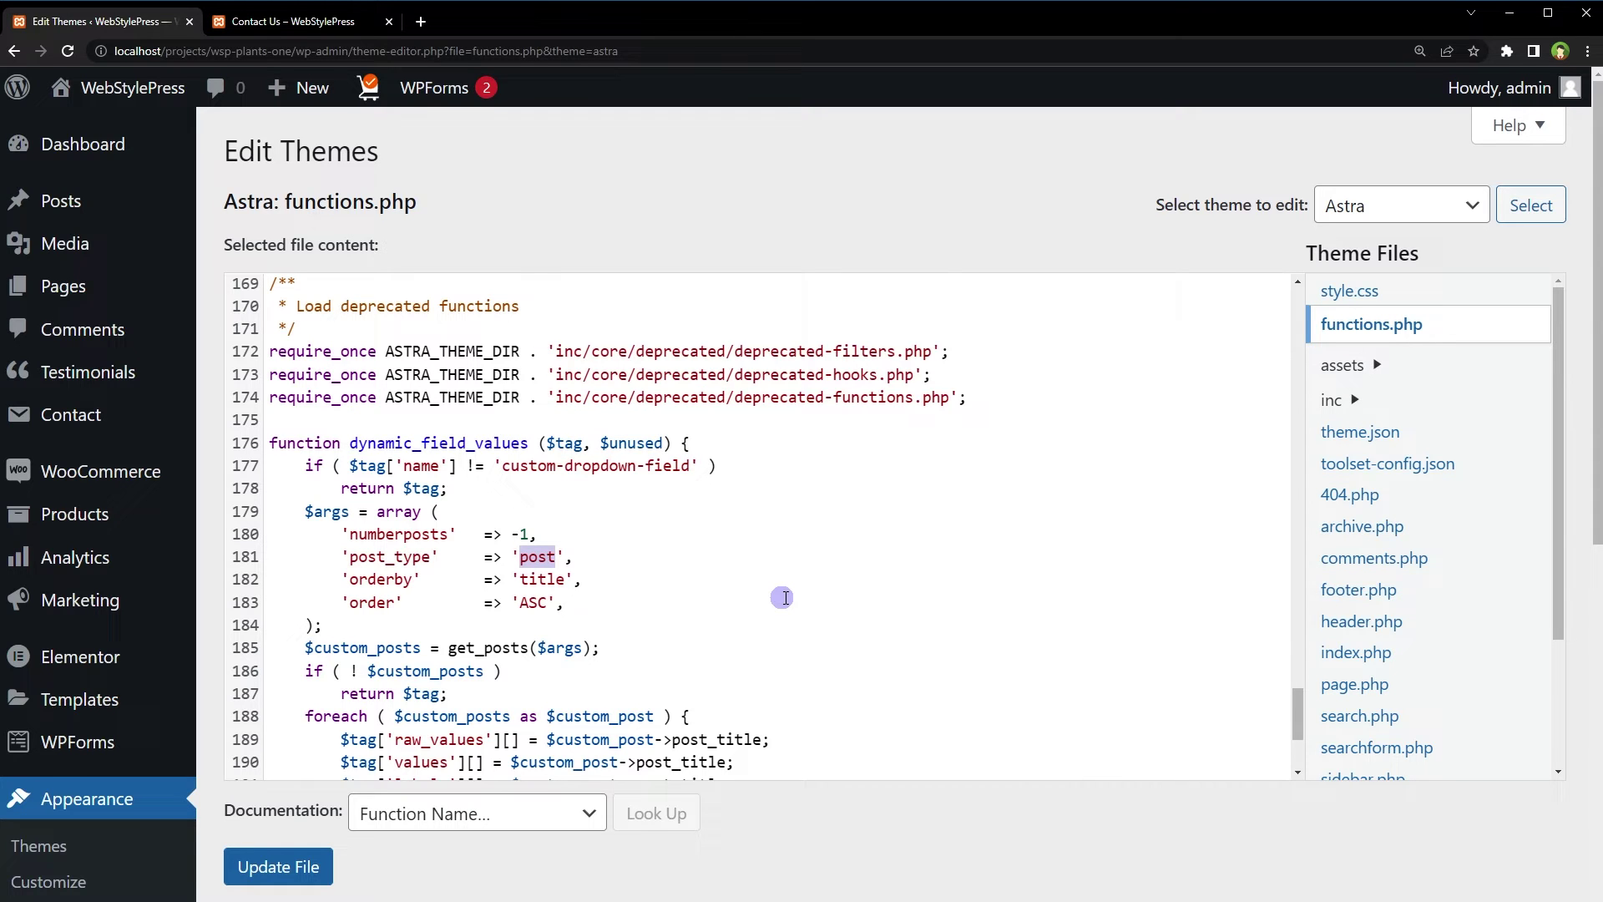
scroll(786, 597, down, 4)
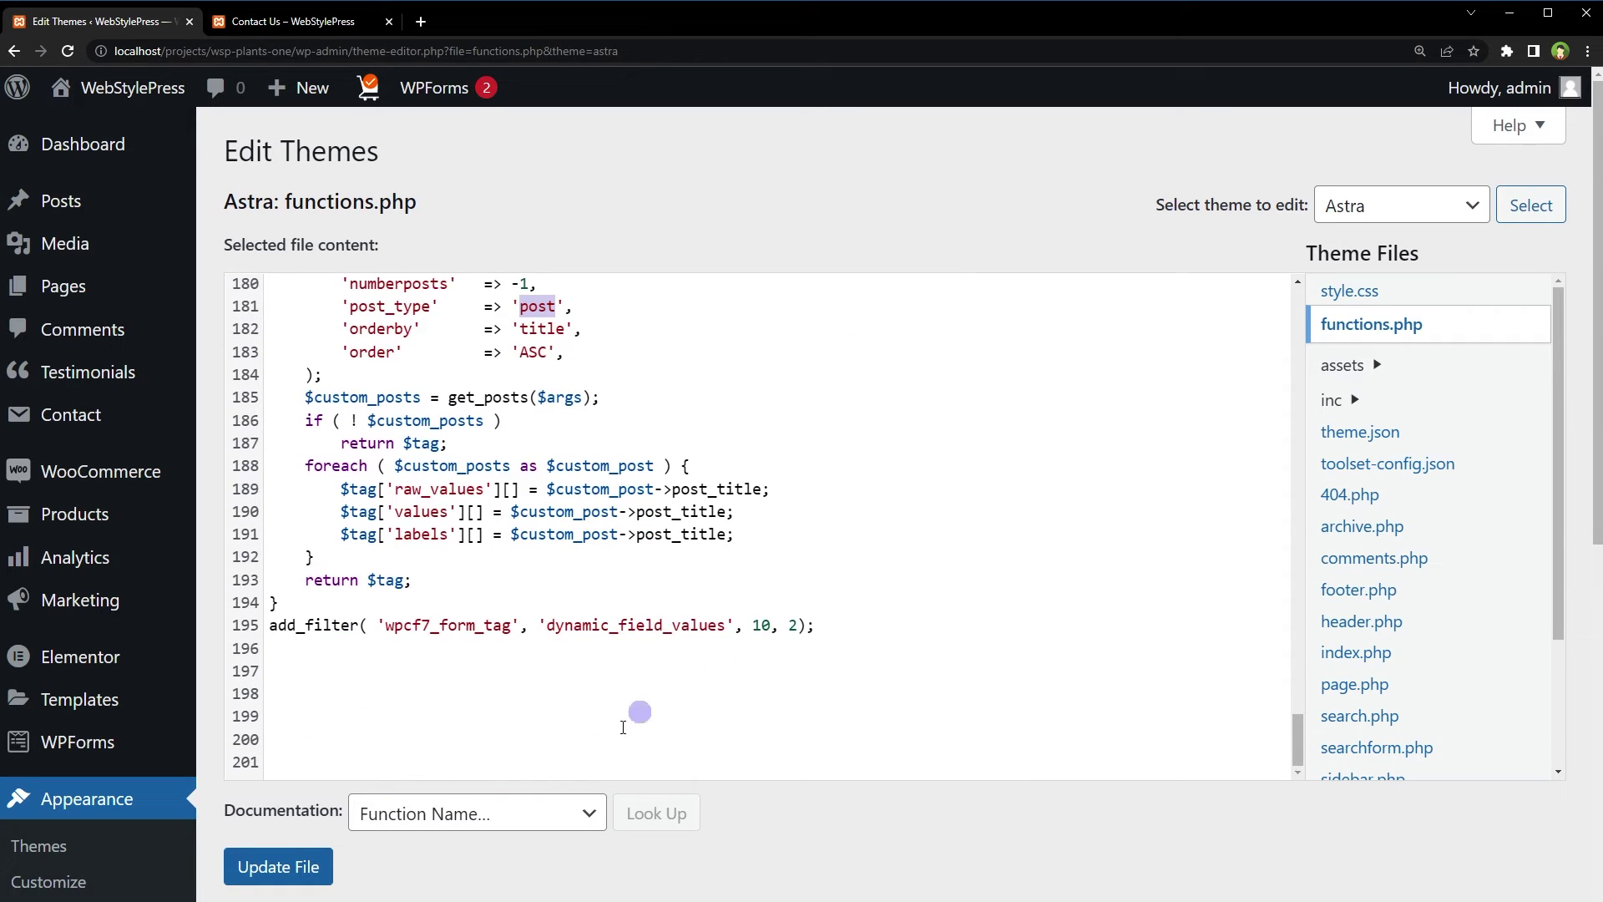
Save functions.php and open the Contact Forms list in a new tab
click(278, 867)
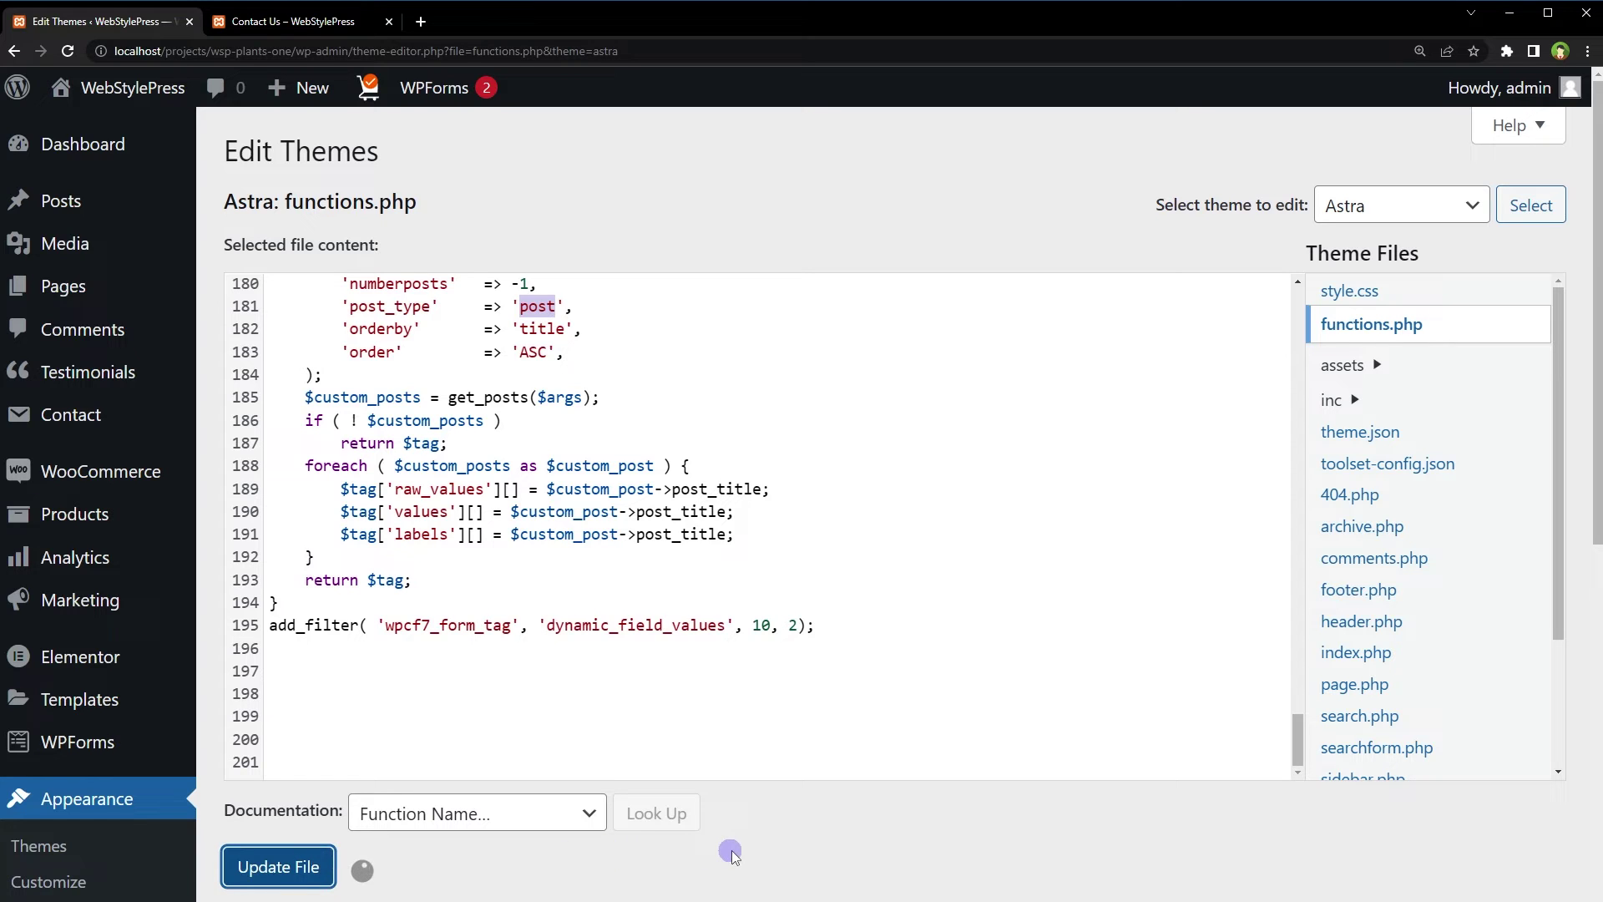
scroll(927, 579, up, 4)
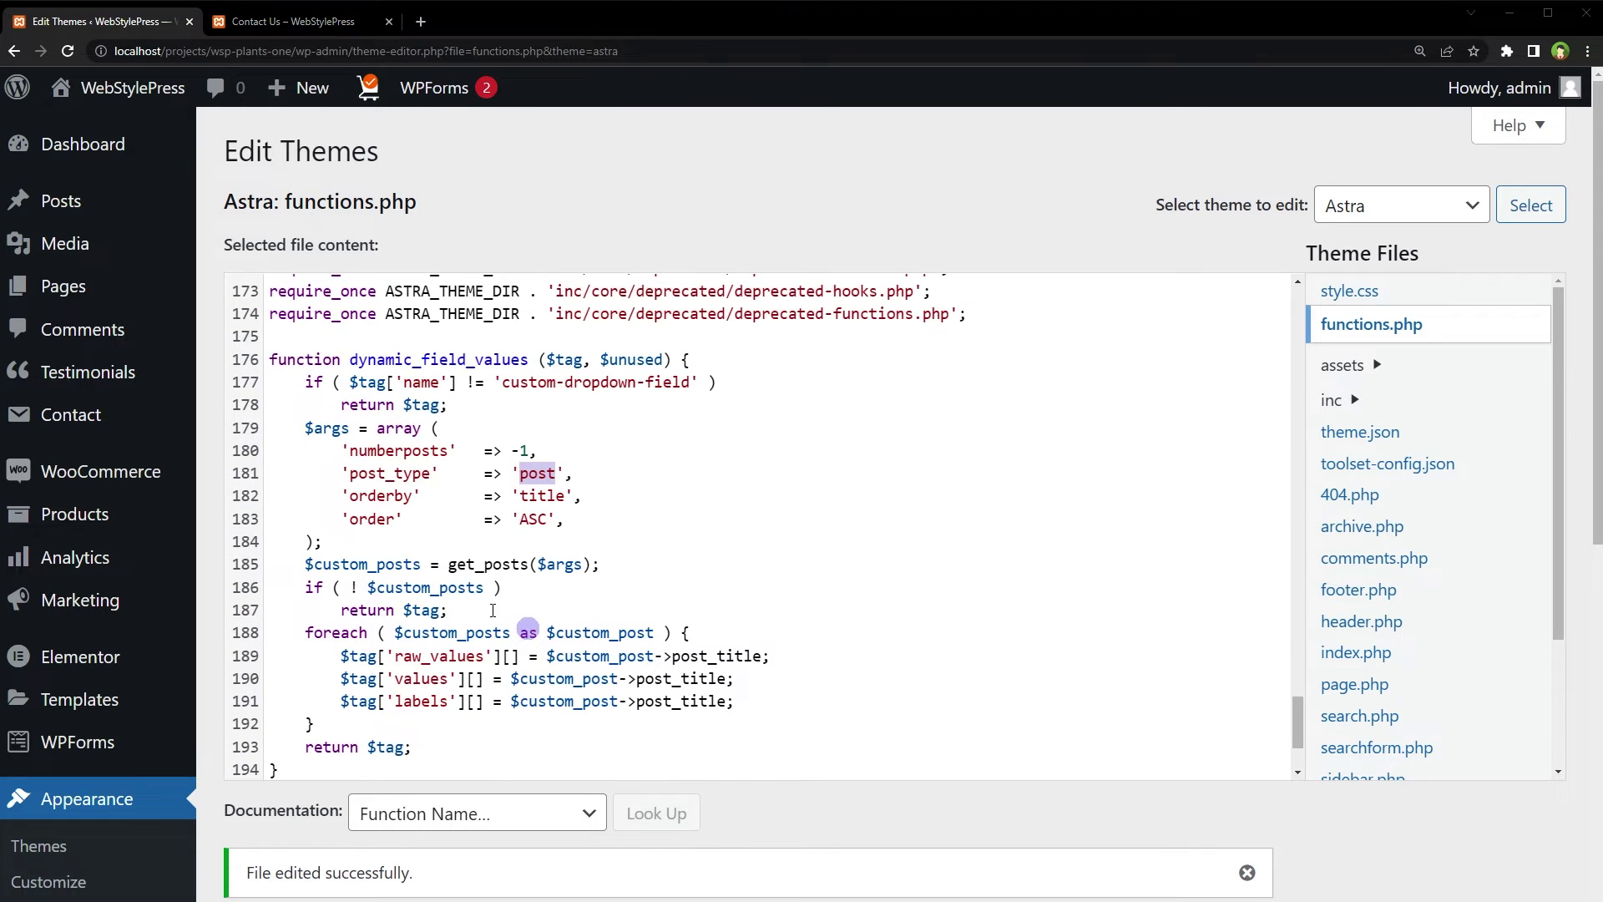
mouse_move(70, 415)
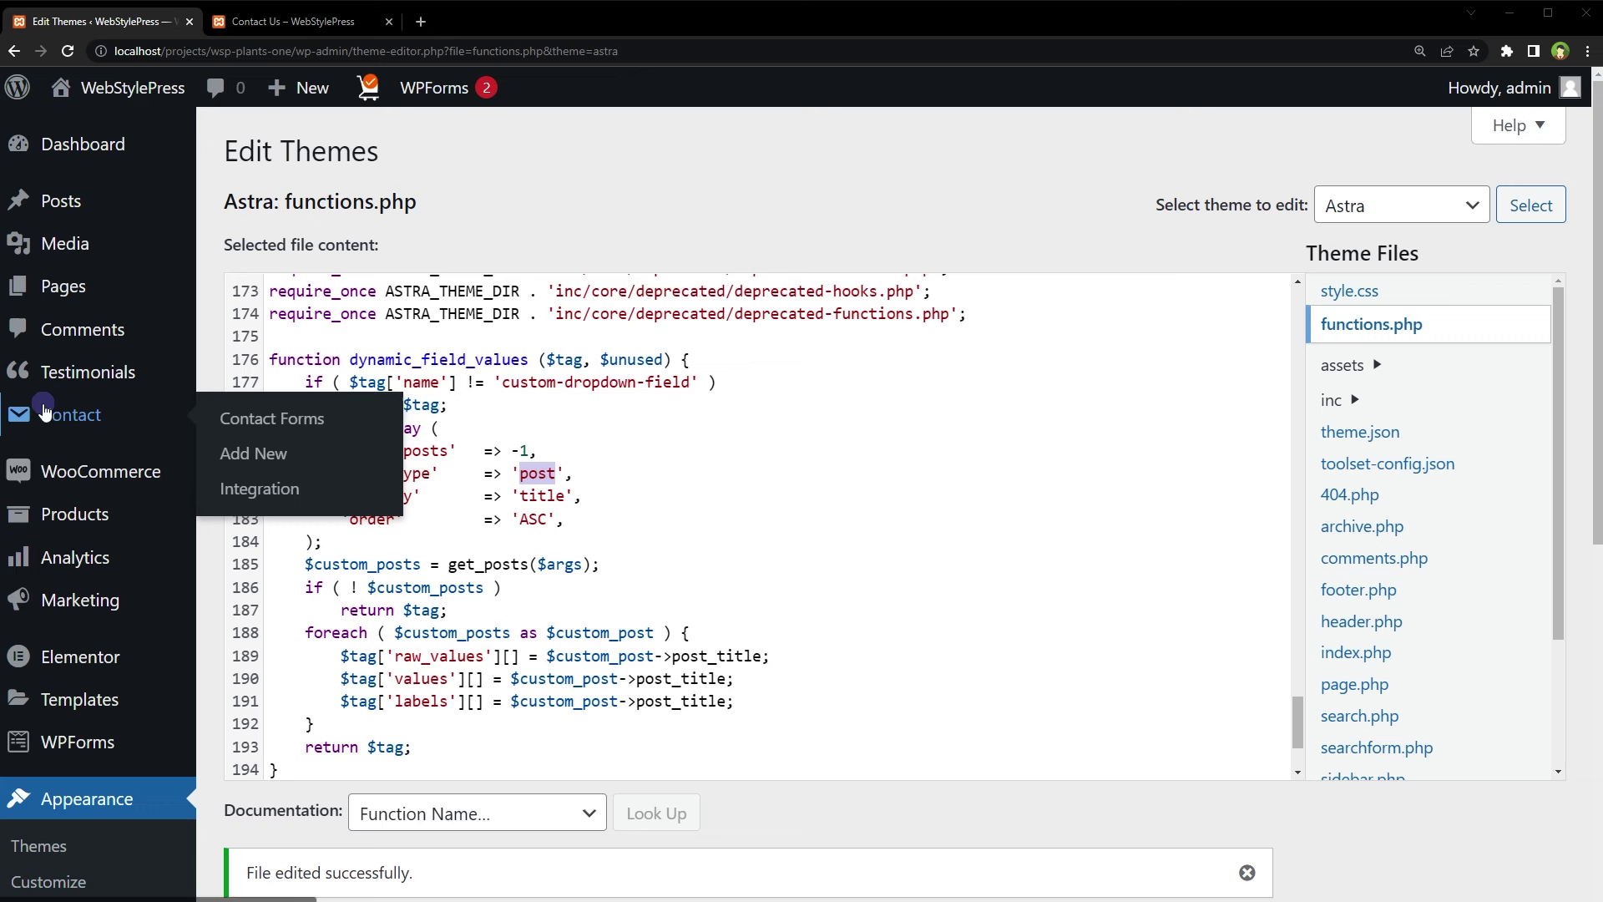
right_click(273, 418)
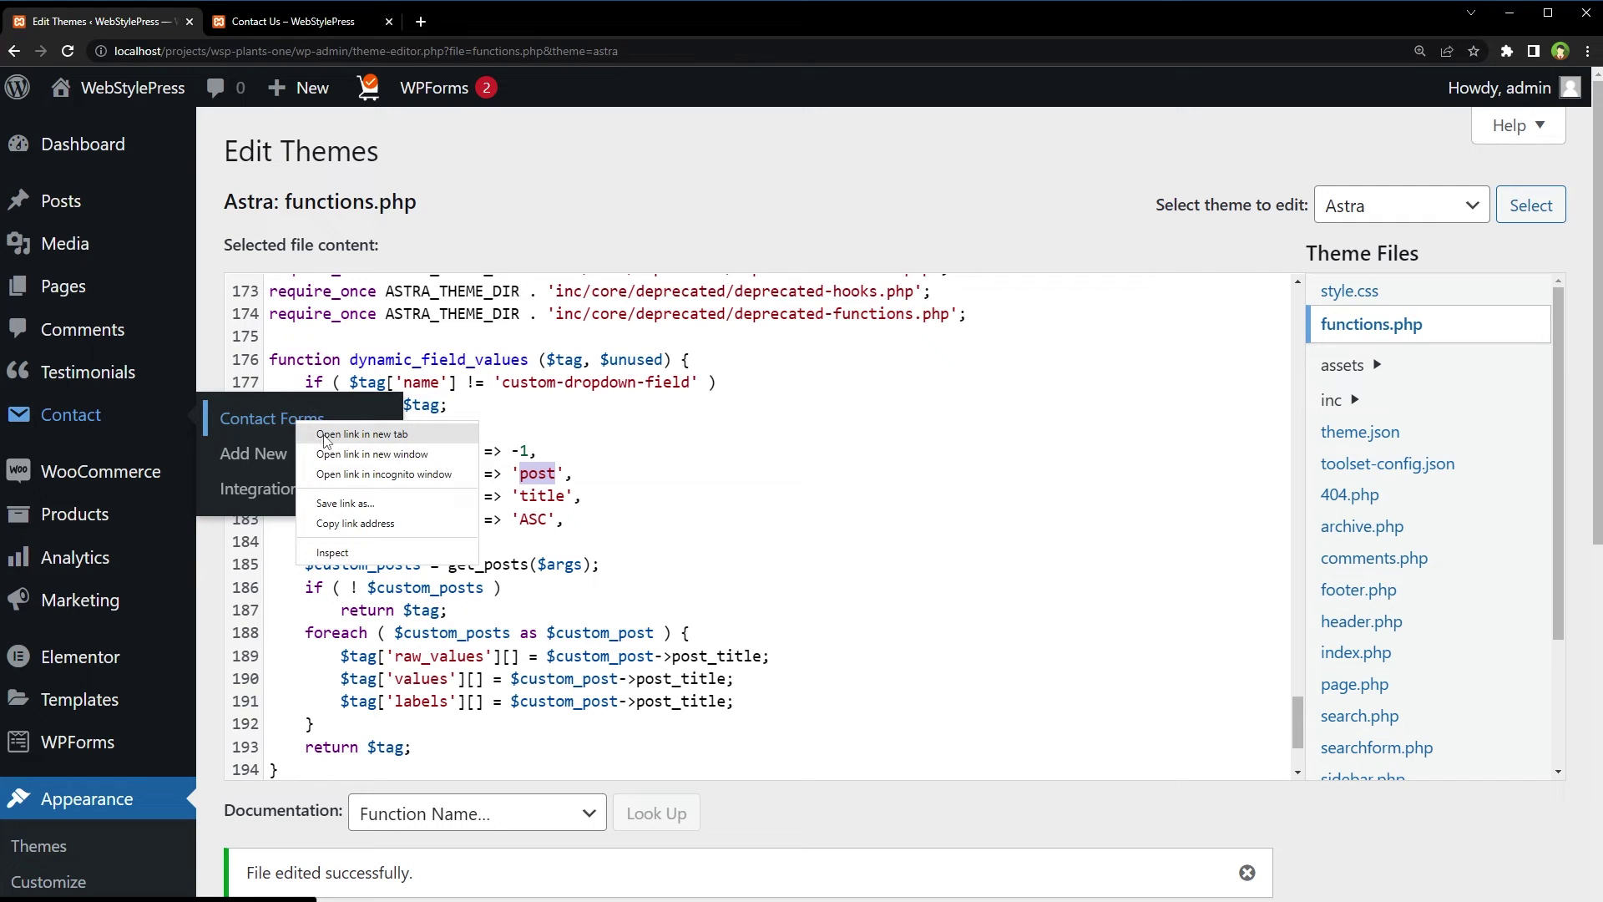
click(361, 433)
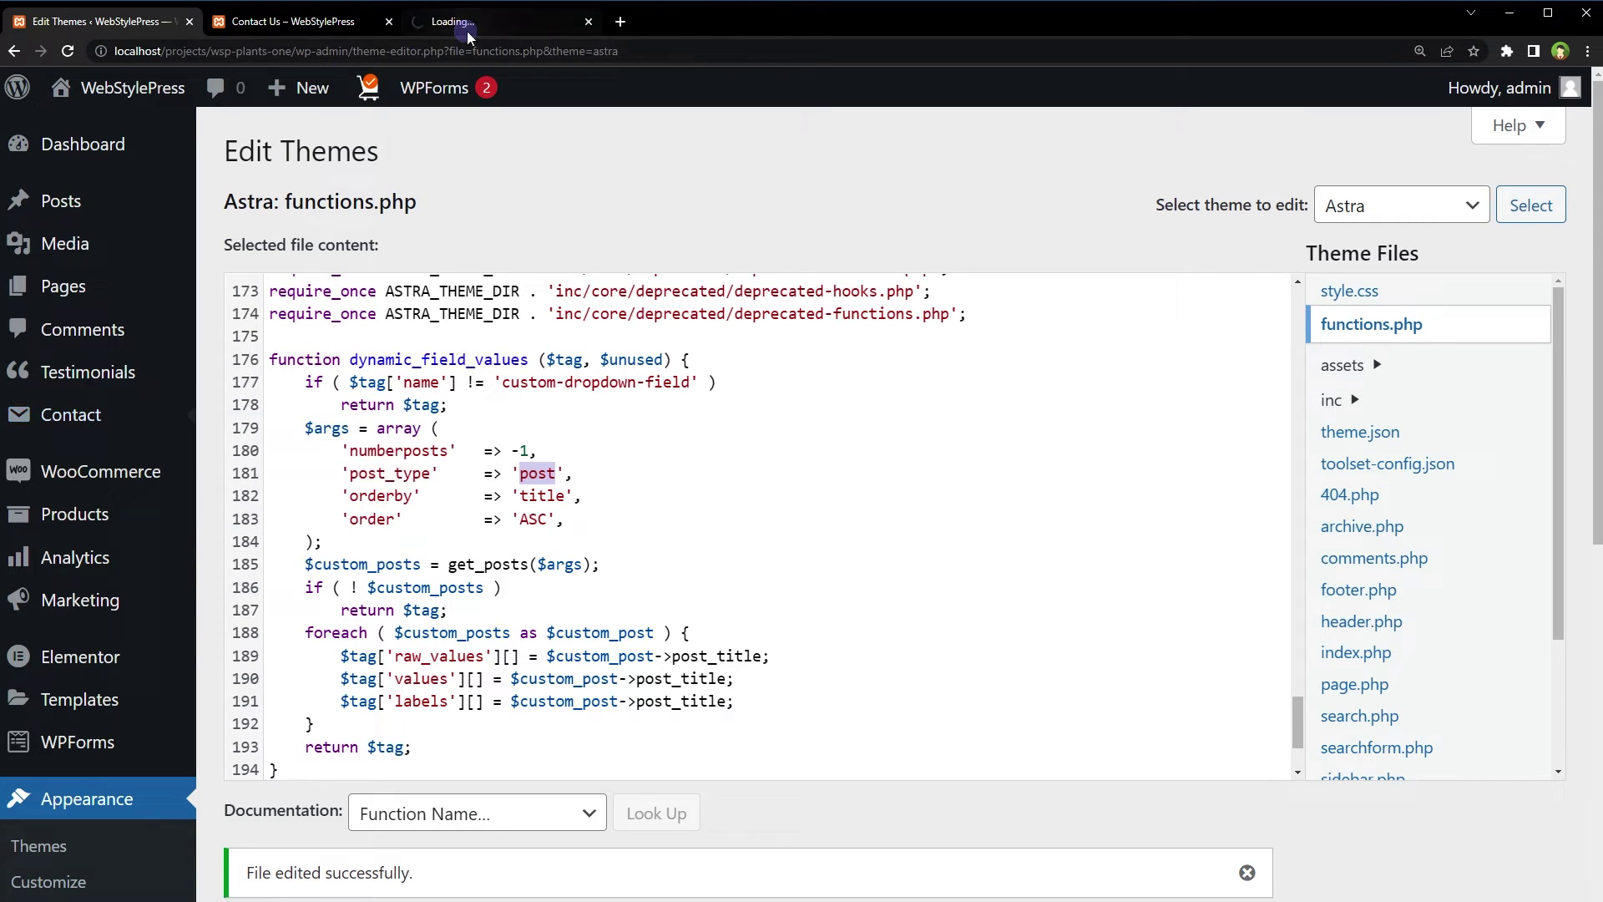
Place the Contact Forms tab beside the theme editor and open Contact form 1
click(489, 21)
drag(446, 22, 327, 26)
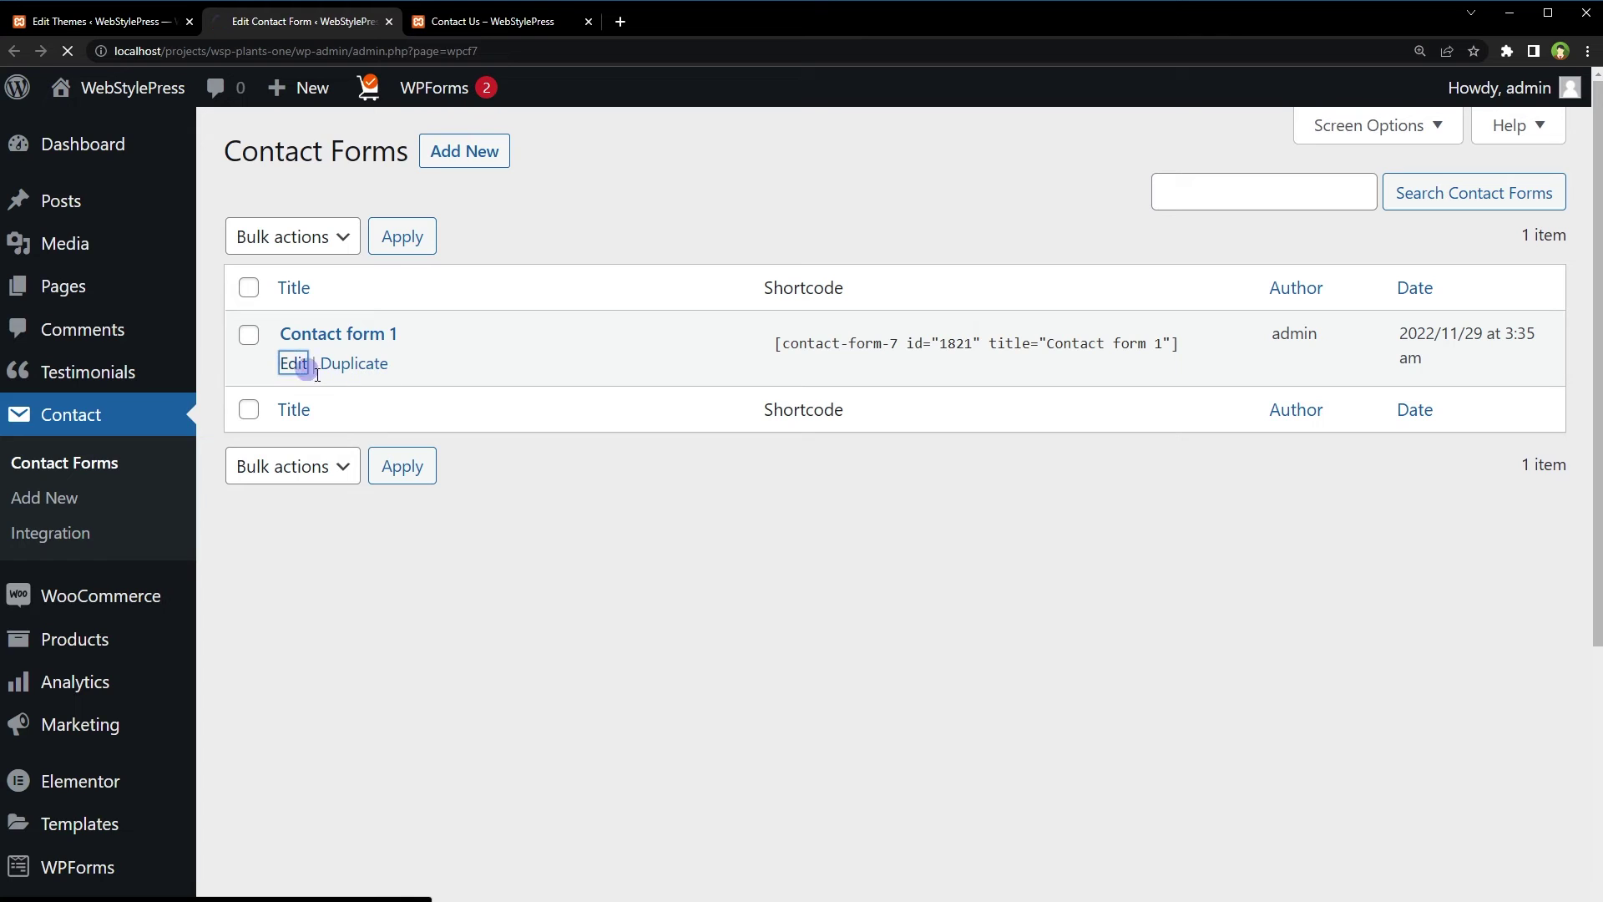
click(295, 359)
text(Custom Dropdown)
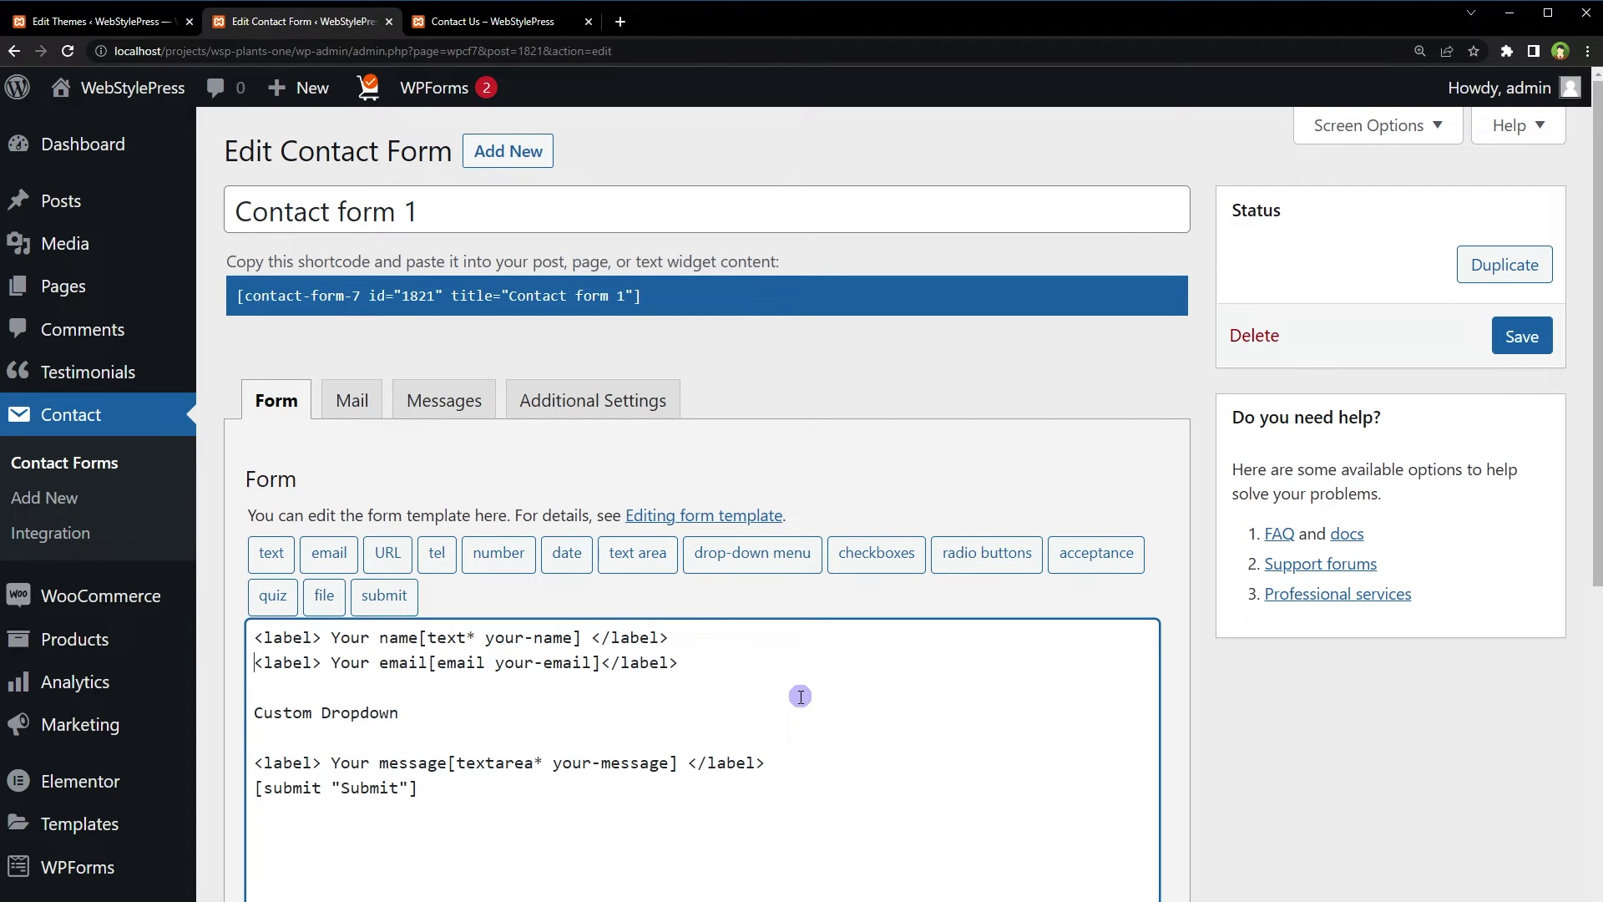
Wrap the Custom Dropdown line in <label> tags around an empty select bracket
key(shift+Right)
key(shift+Right)
key(shift+Right)
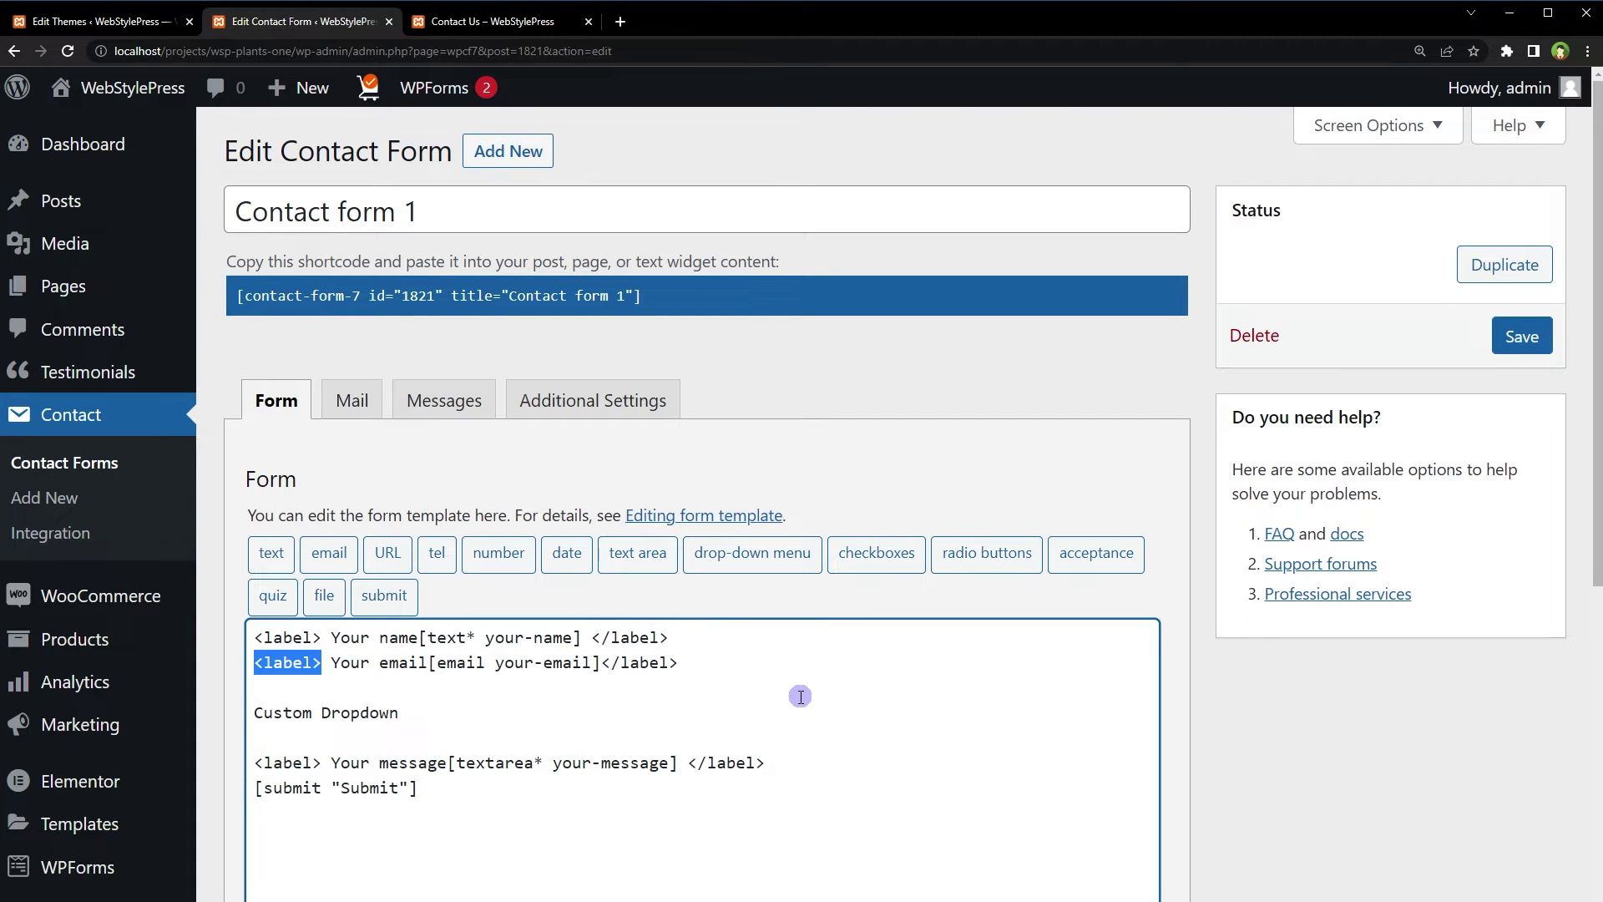
key(ctrl+c)
click(255, 713)
key(ctrl+v)
key(ctrl+v)
key(Left)
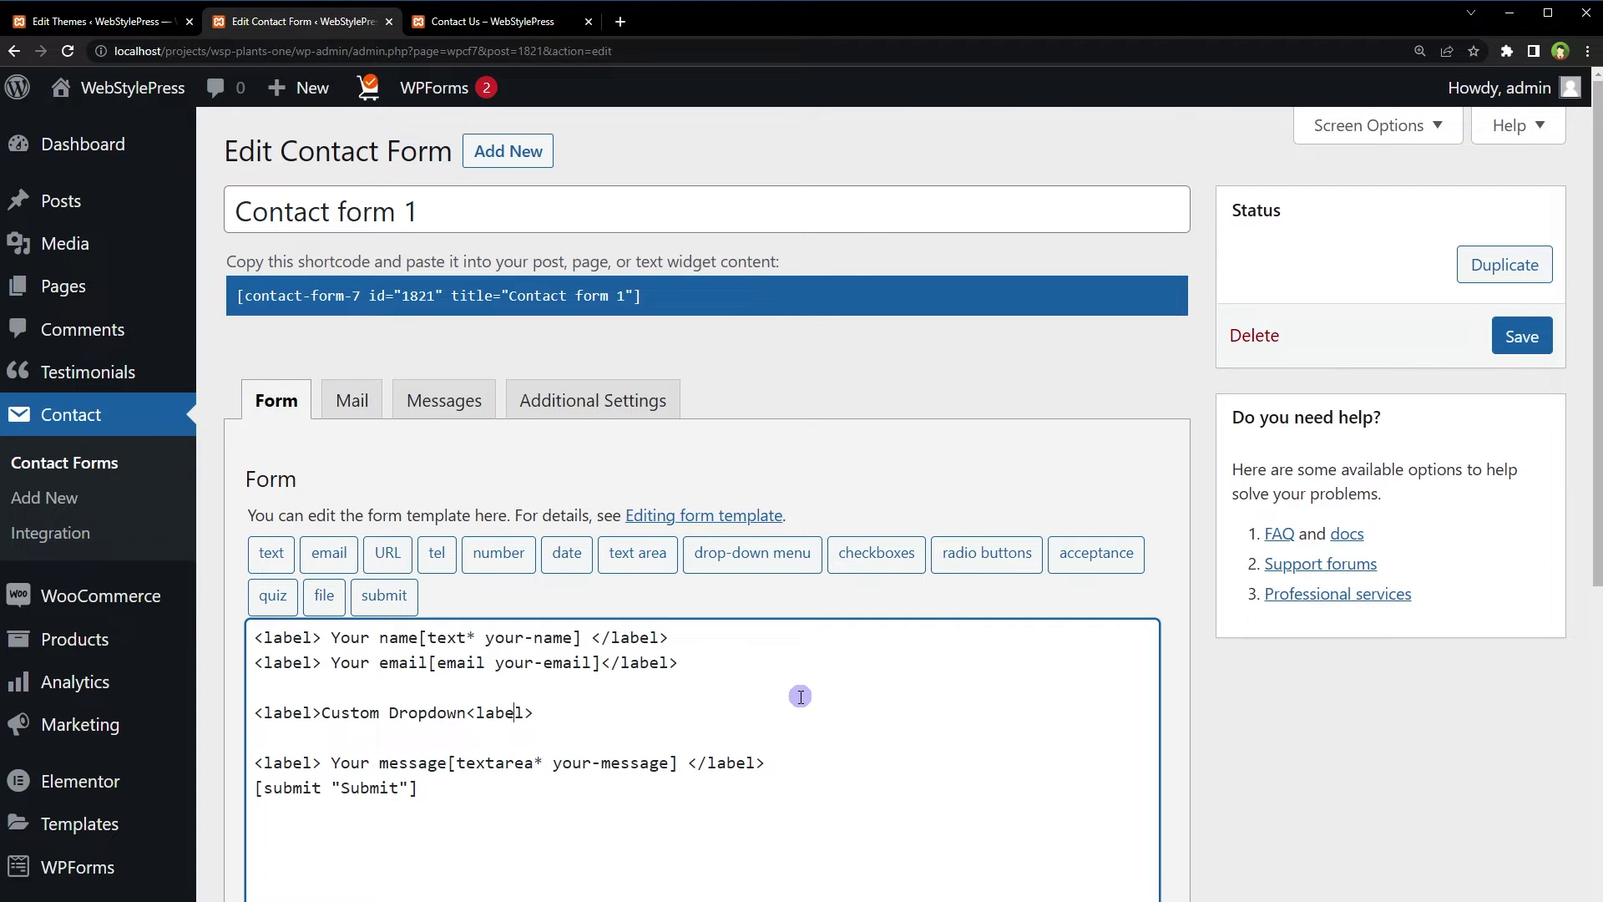
text(/)
key(Left)
key(Left)
text([])
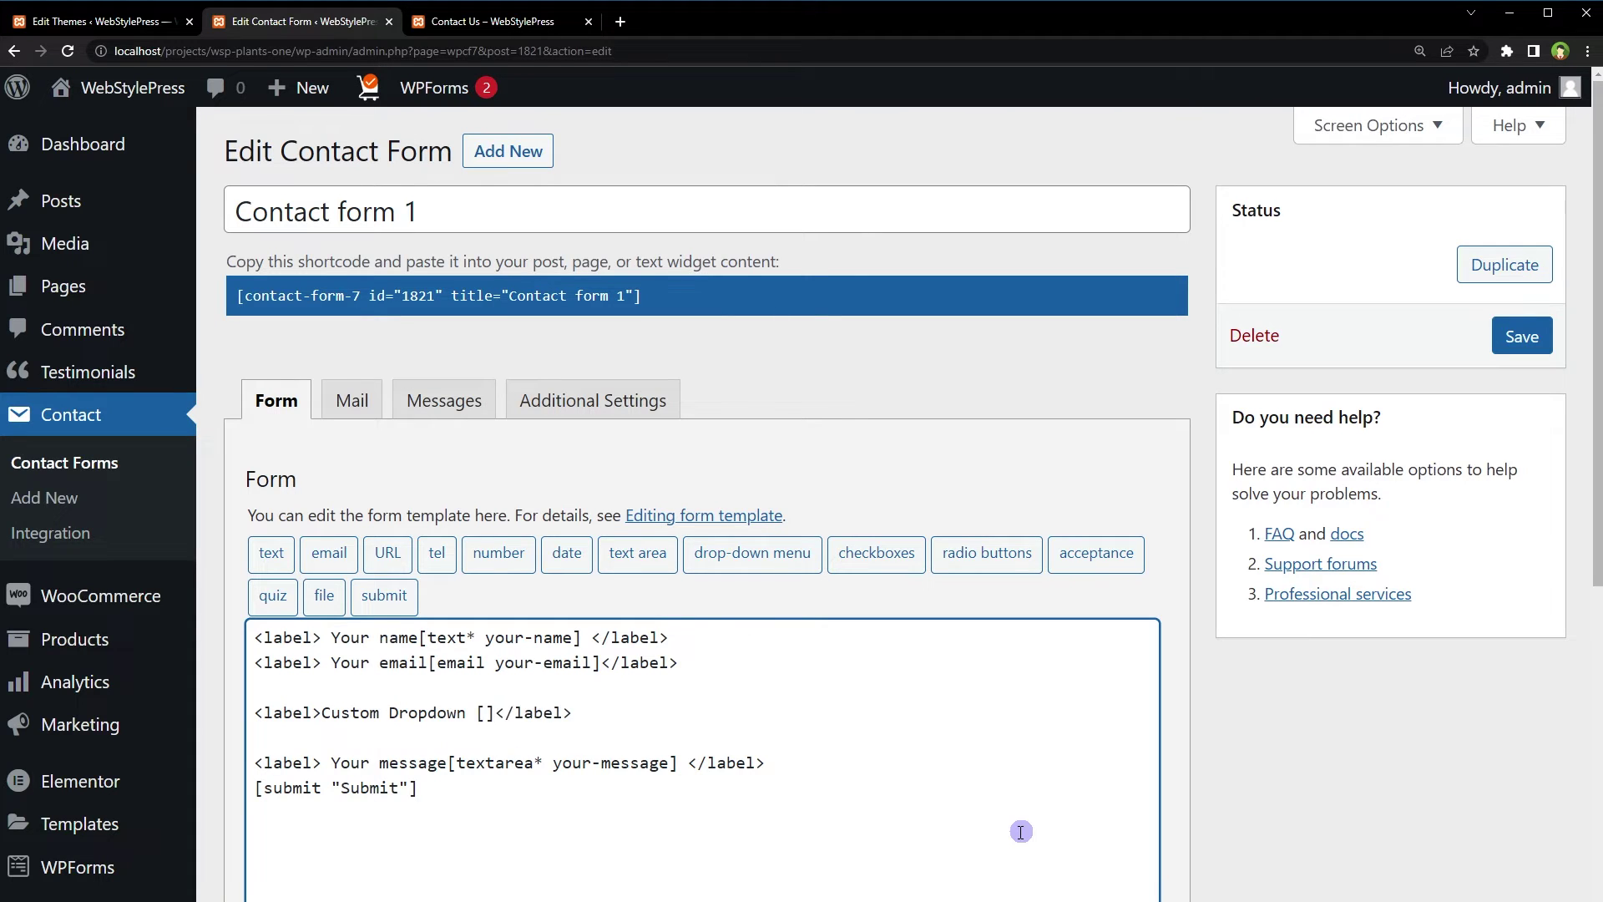
key(Left)
text(select)
Copy custom-dropdown-field from functions.php into the select tag with include_blank
click(100, 22)
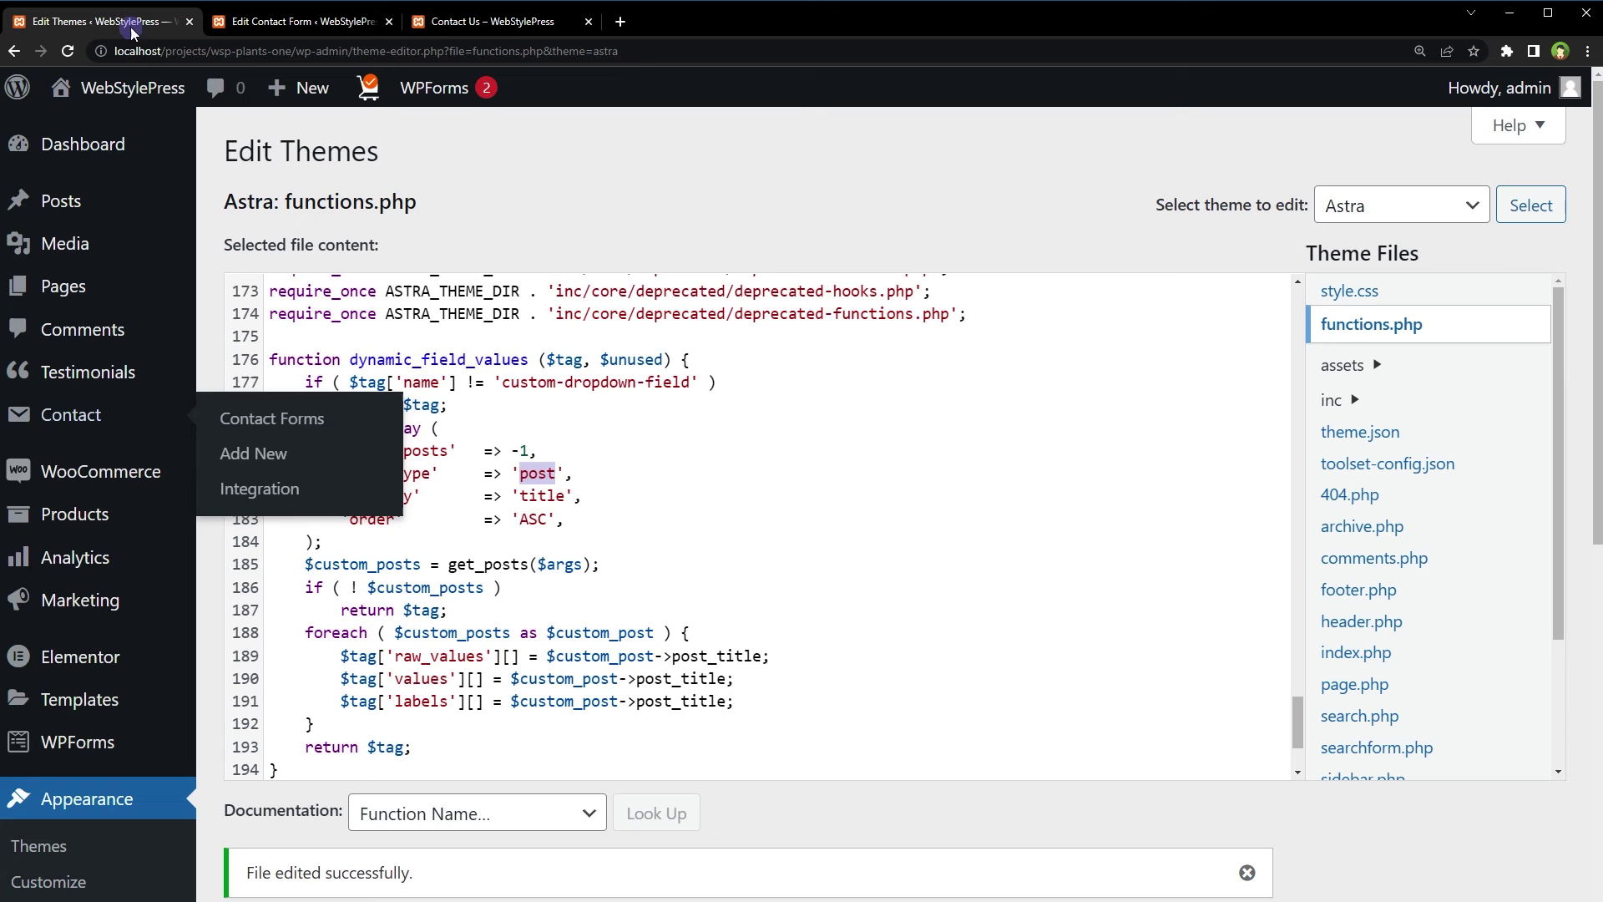
click(738, 565)
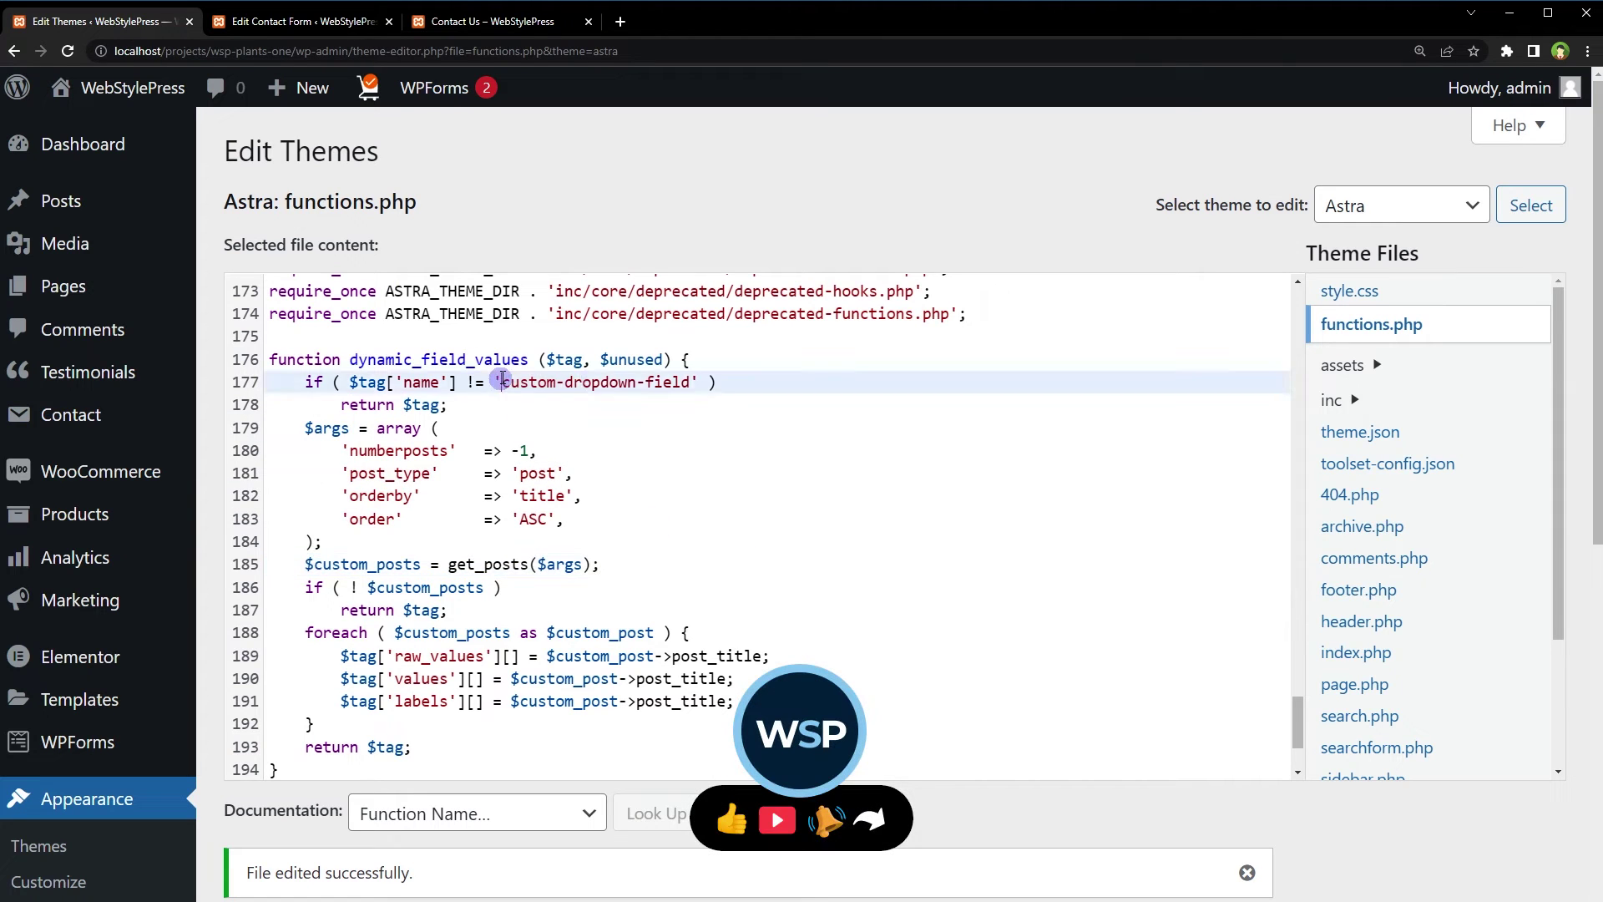
drag(503, 382, 686, 382)
key(ctrl+c)
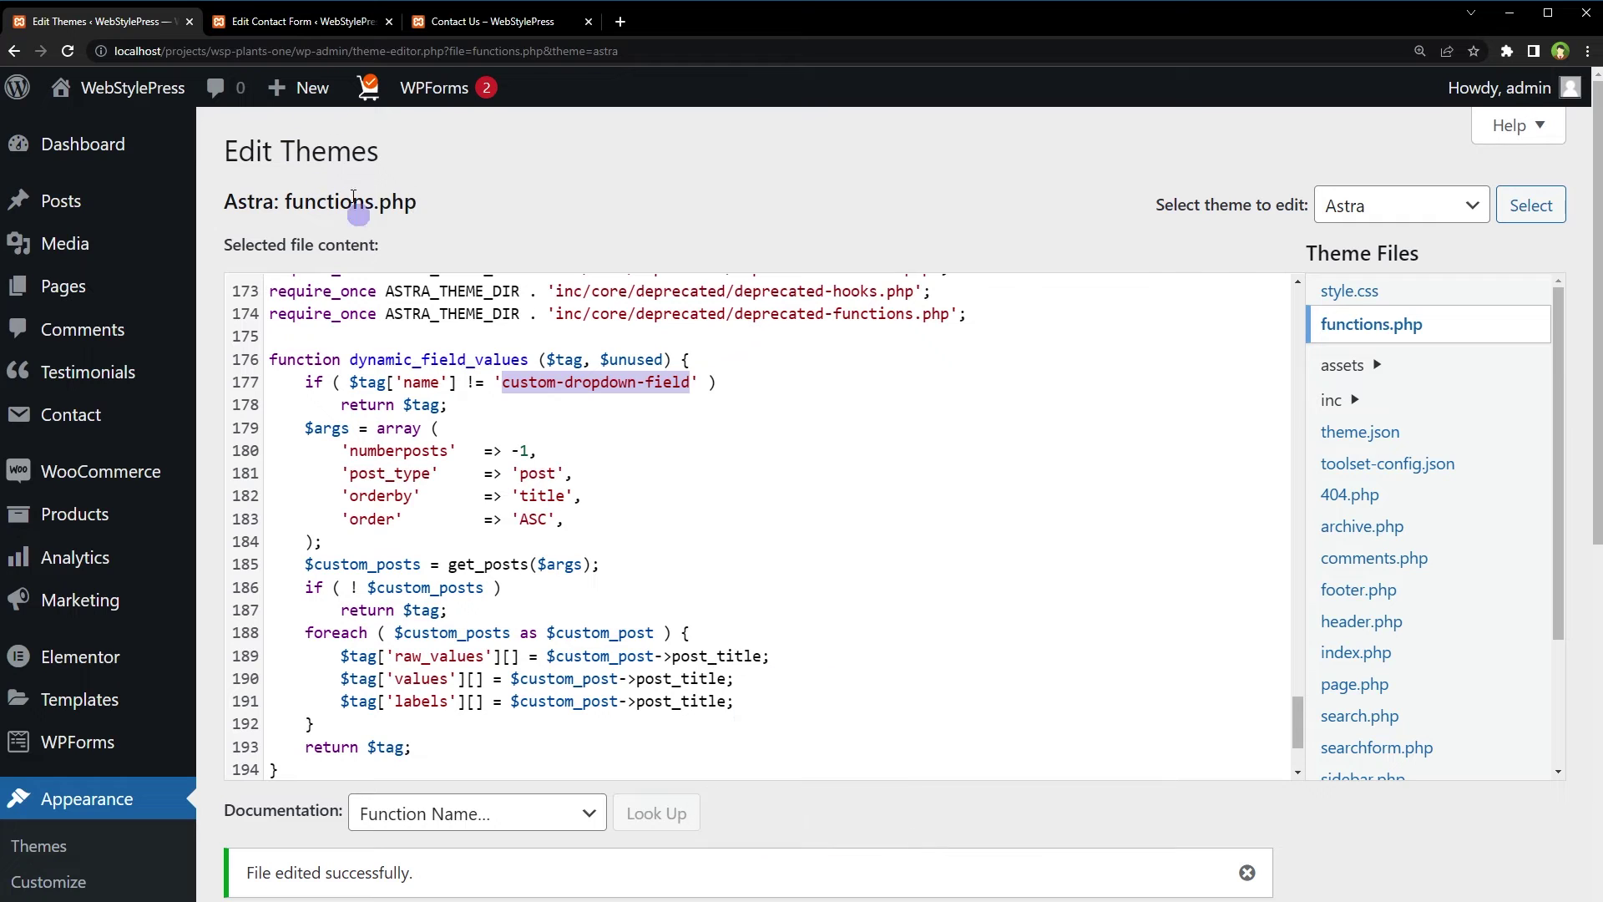
click(301, 21)
click(551, 713)
key(ctrl+v)
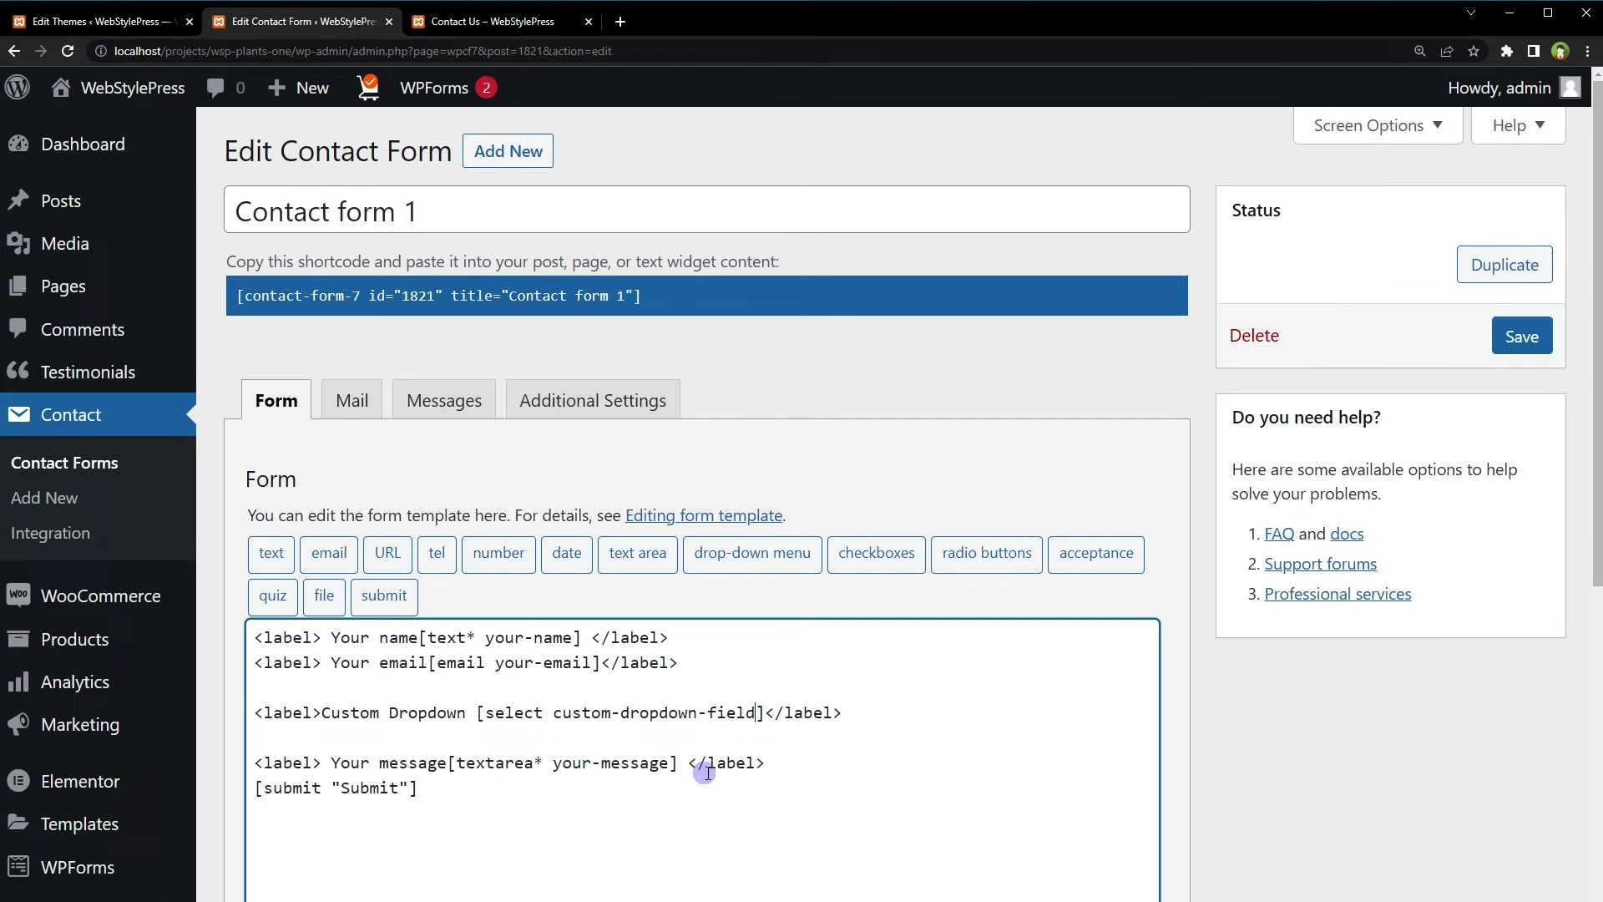
key(ctrl+z)
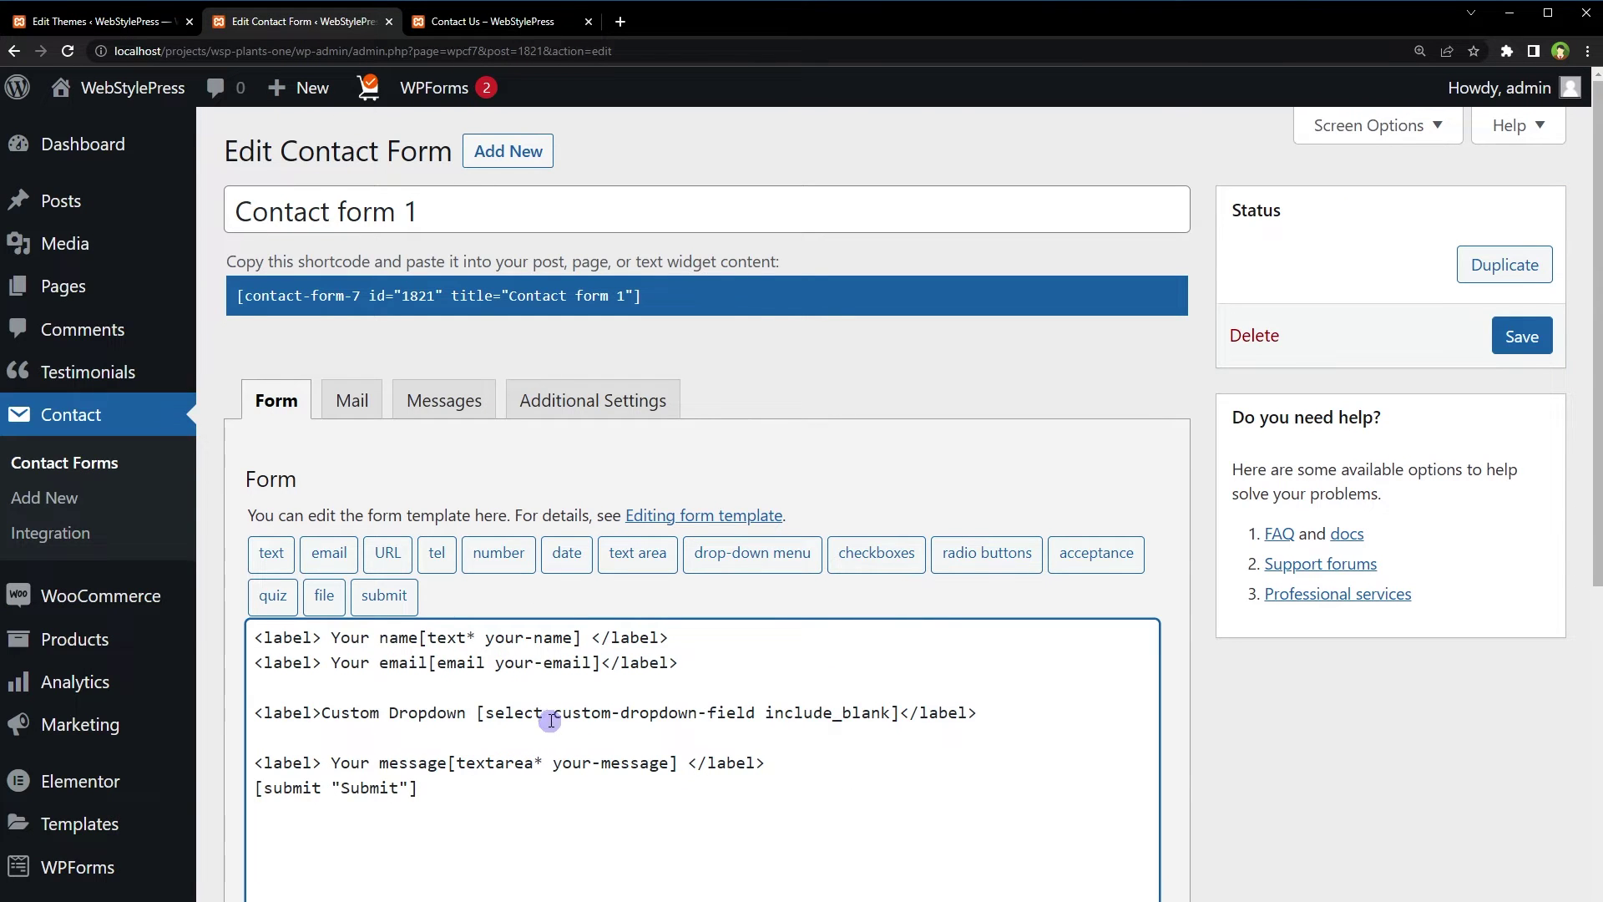
drag(554, 712, 756, 712)
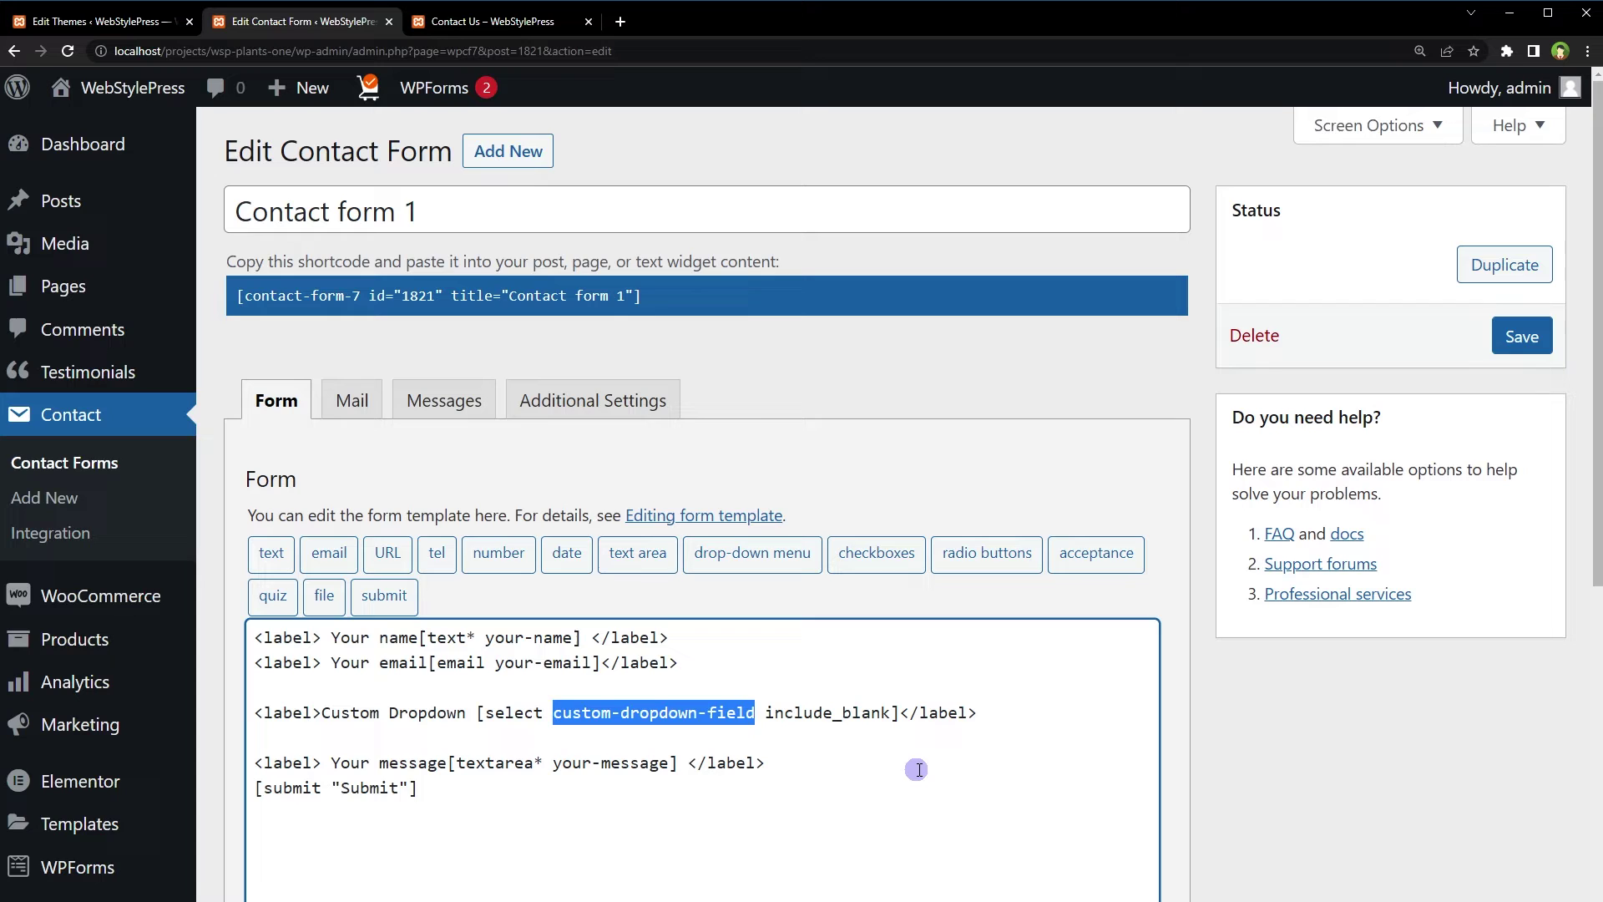
Add a 'From Dropdown' [custom-dropdown-field] line to the Mail message body and save
click(351, 400)
click(949, 712)
text([)
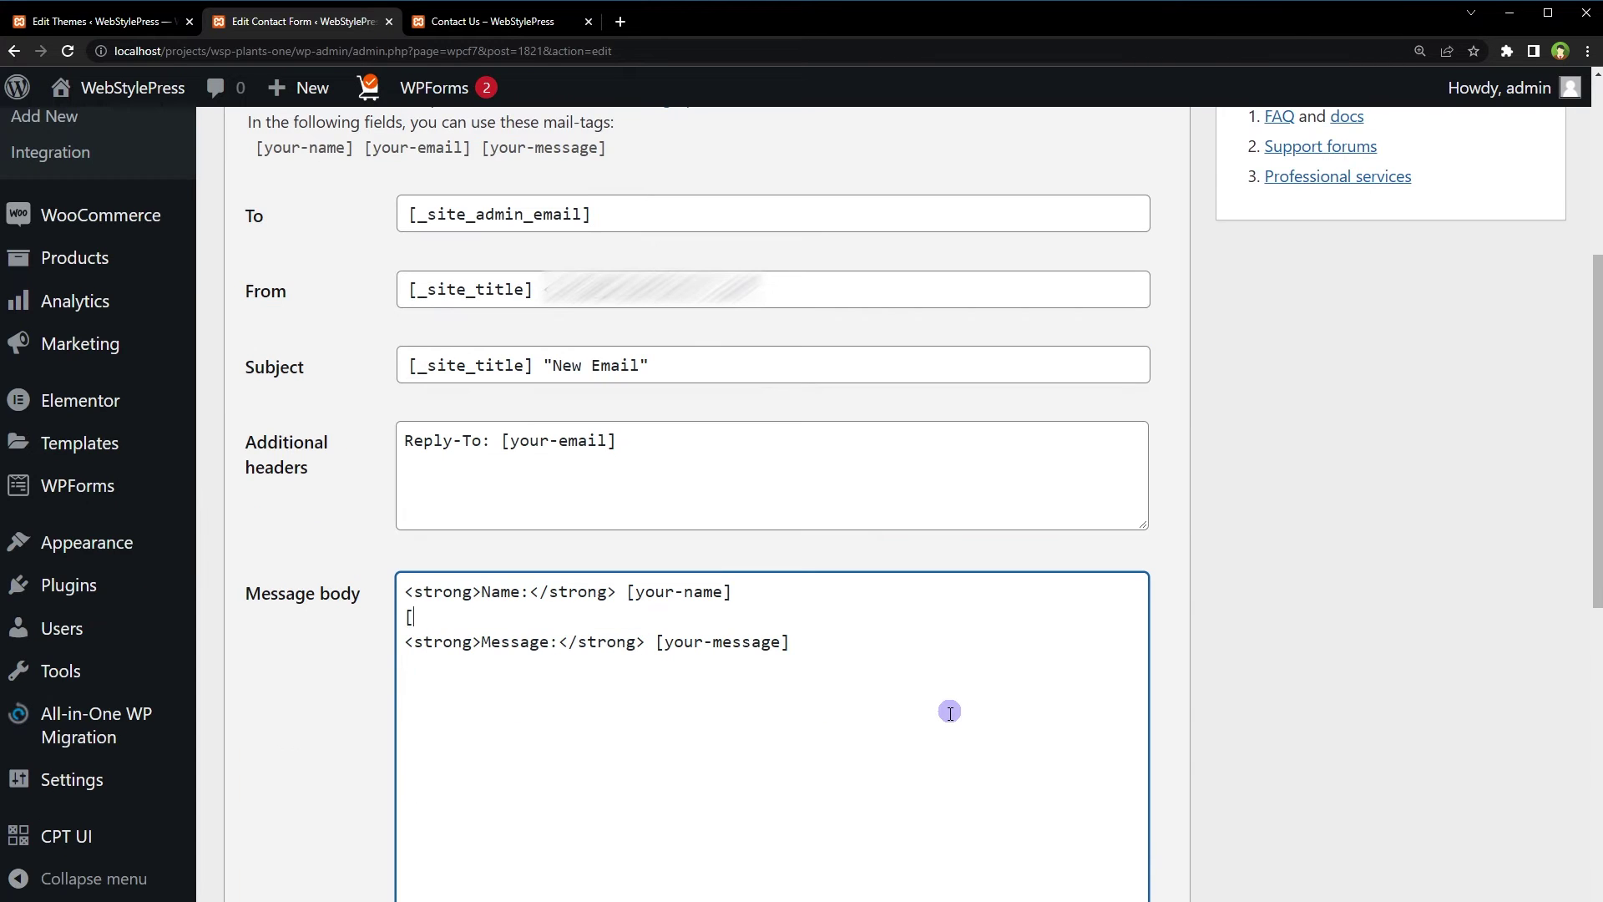
key(ctrl+v)
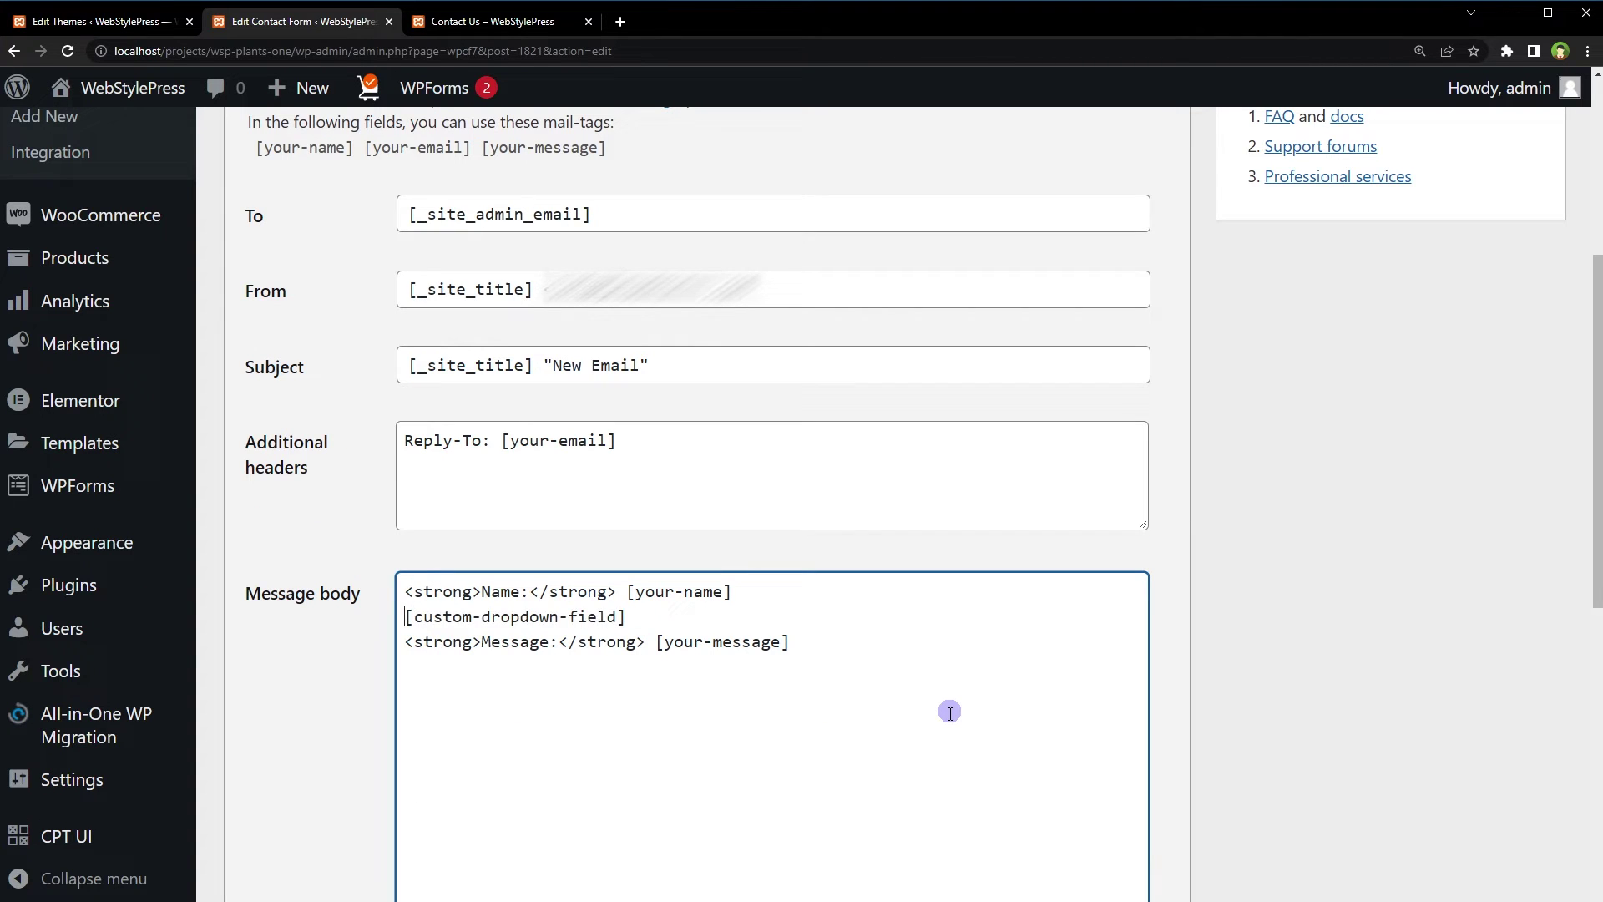
text(<strong></strong>:)
key(Left)
key(Left)
key(Left)
text(F)
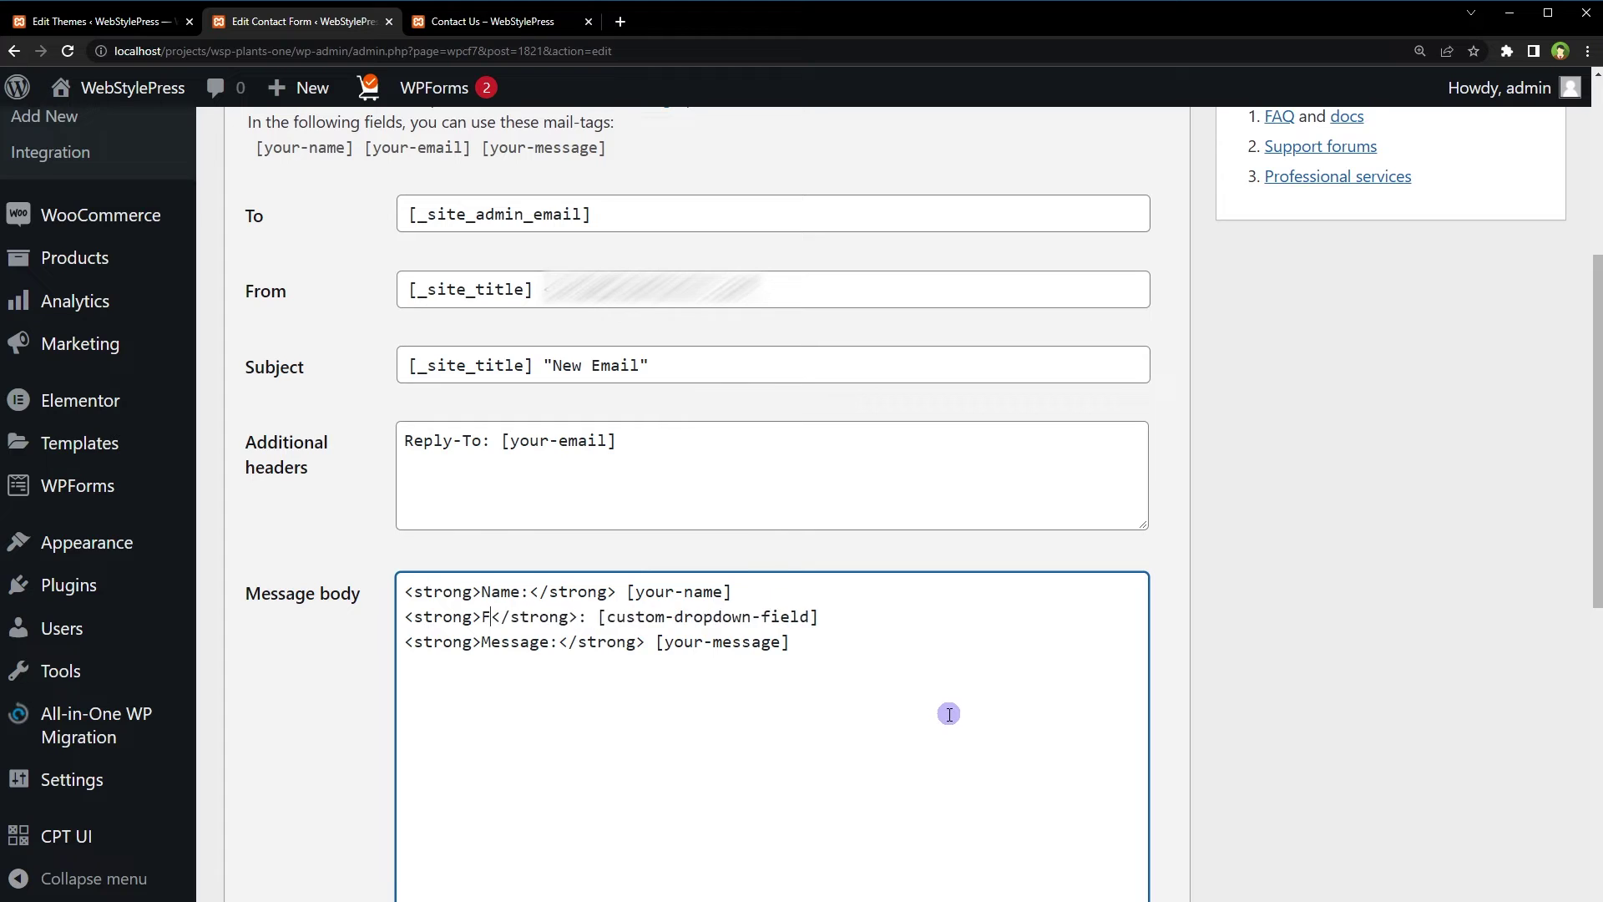
text(rom Dropd)
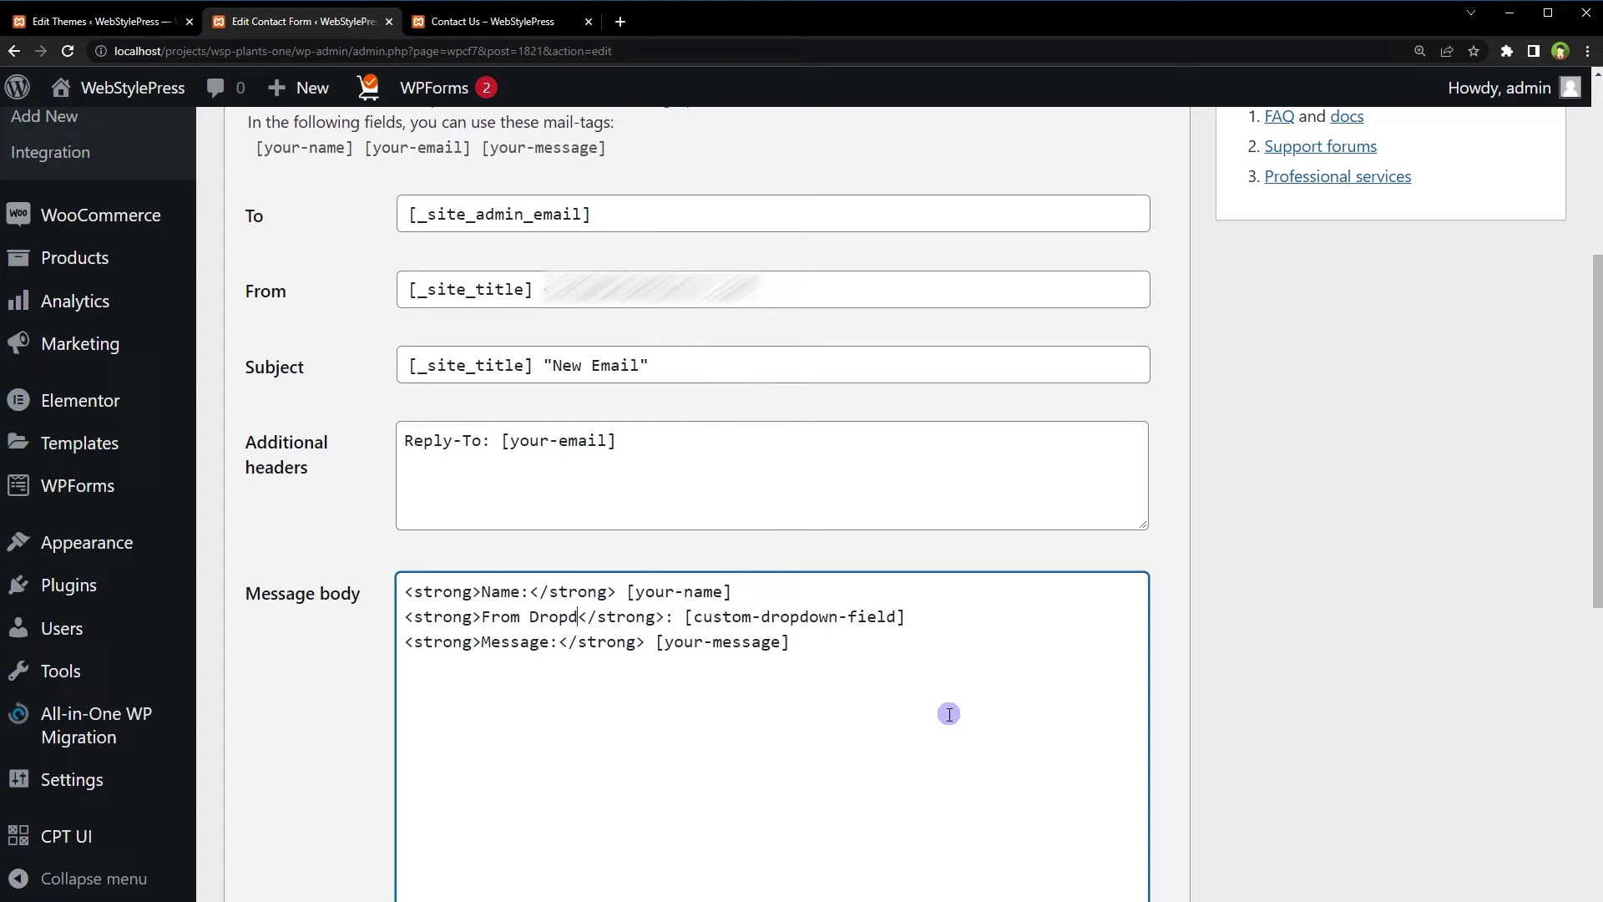
text(own)
scroll(948, 714, down, 2)
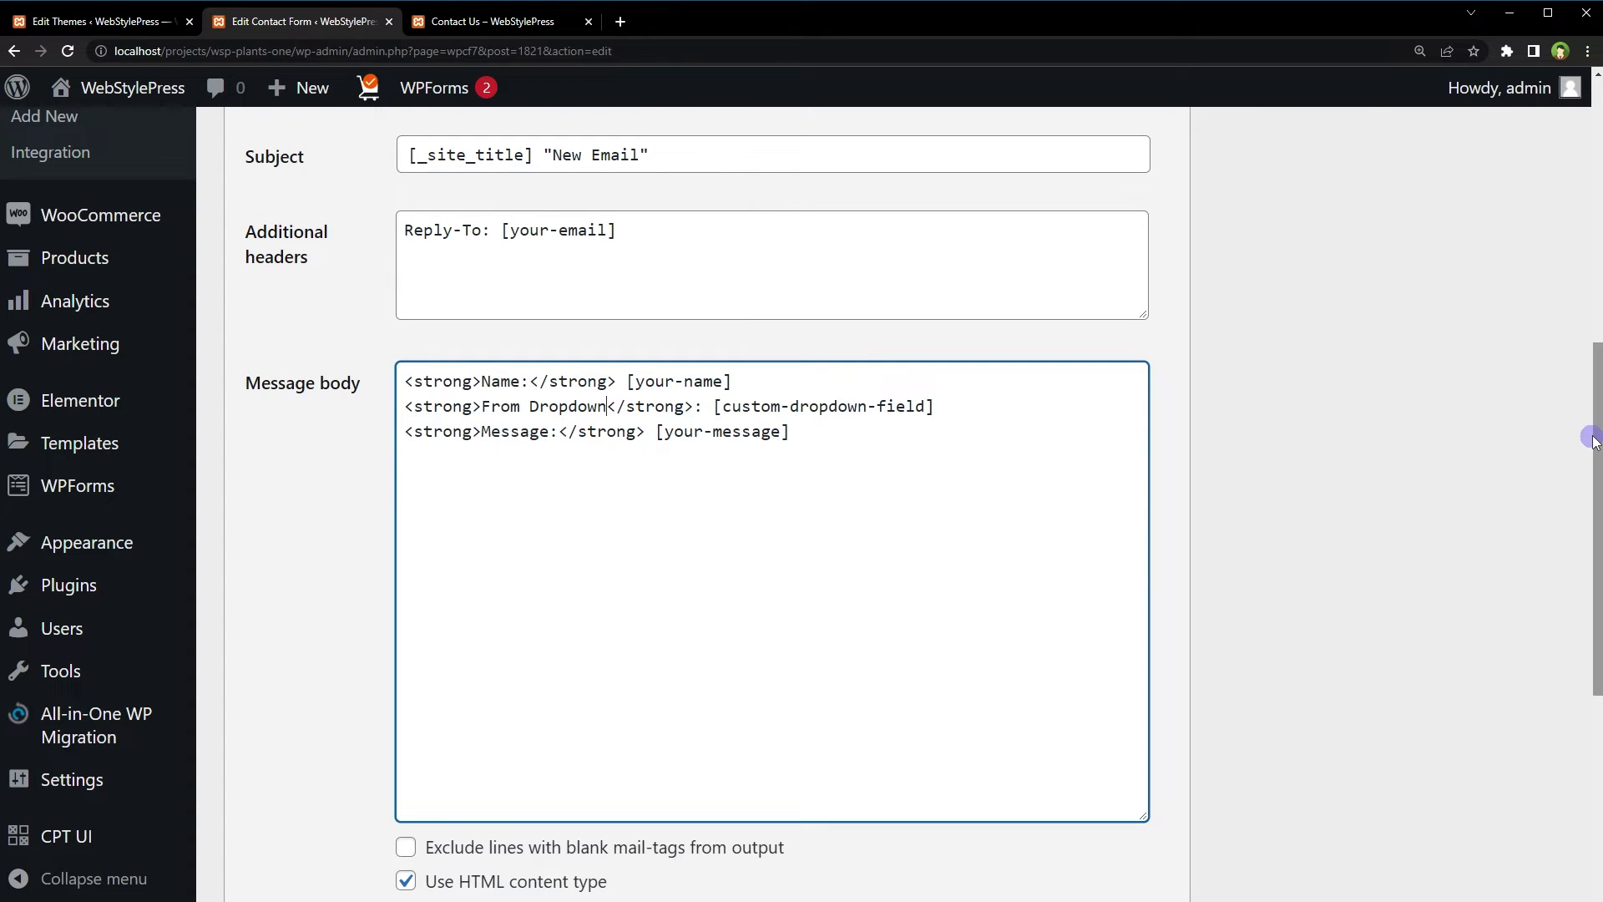
drag(1590, 439, 1581, 715)
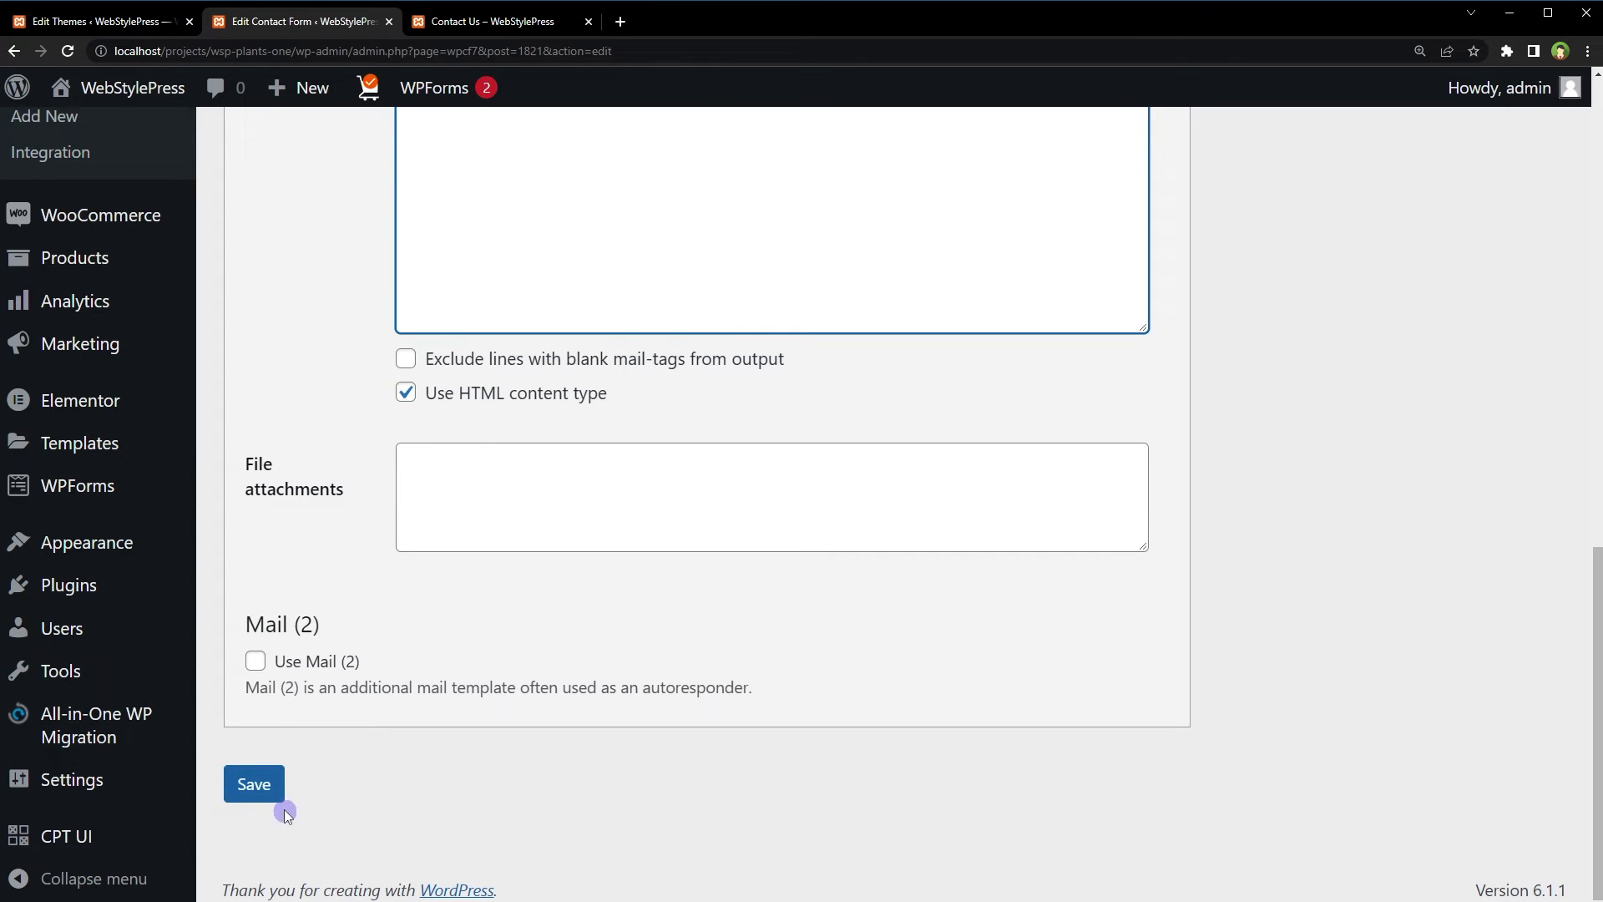
click(254, 785)
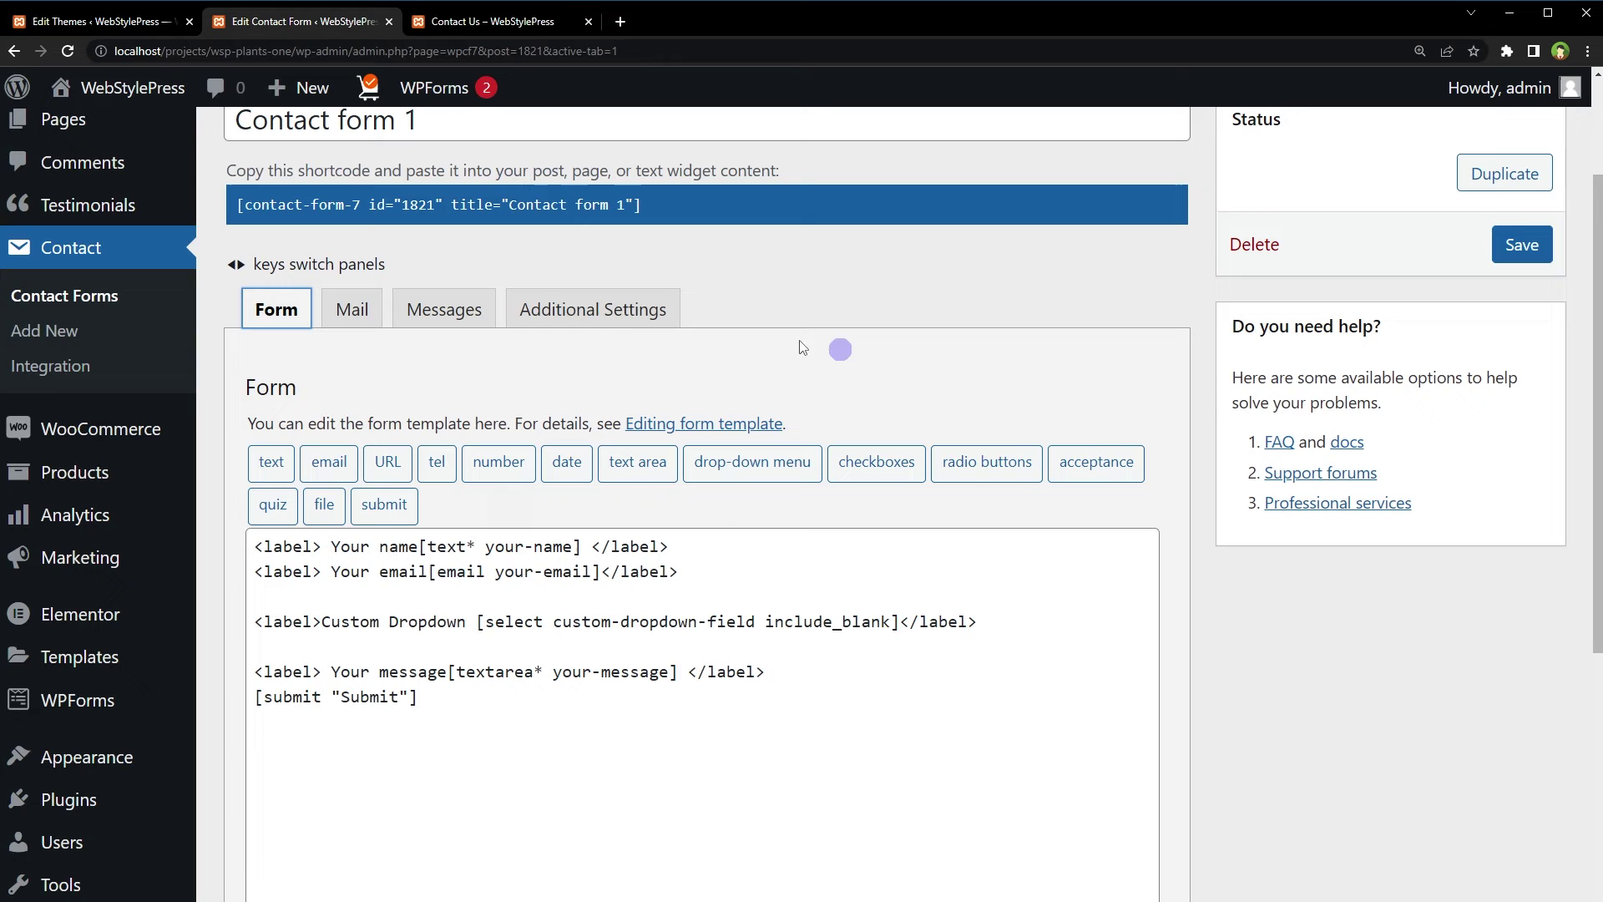
Reload the Contact Us page and pick Test Post from the new Custom Dropdown
click(490, 21)
scroll(363, 527, down, 3)
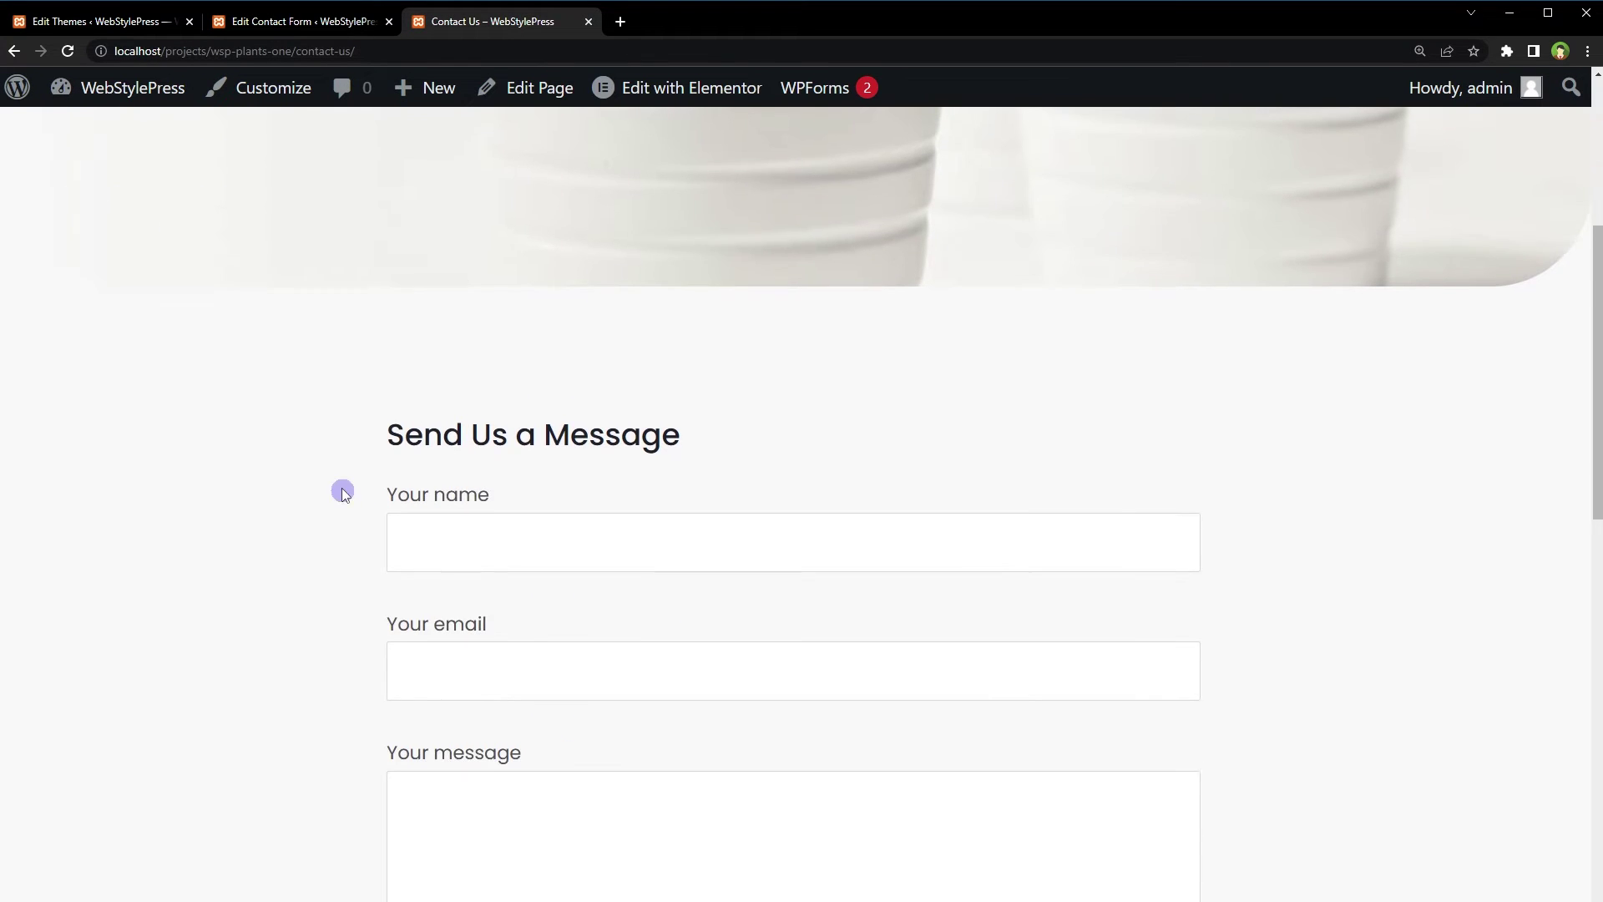
scroll(342, 492, down, 2)
right_click(205, 343)
click(239, 390)
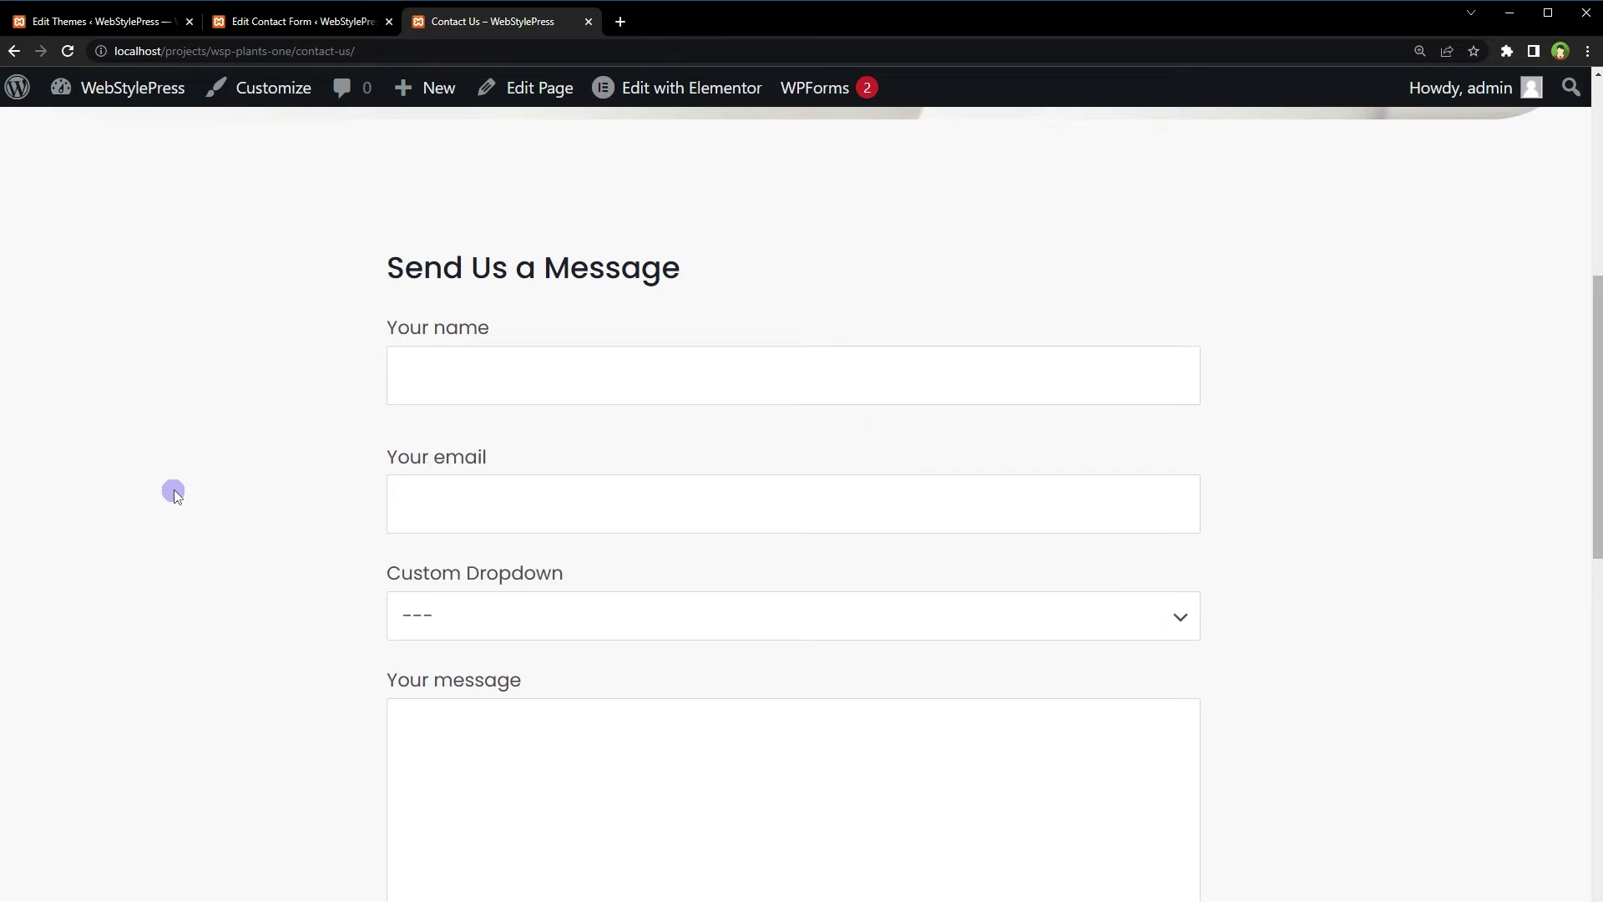
drag(386, 572, 576, 564)
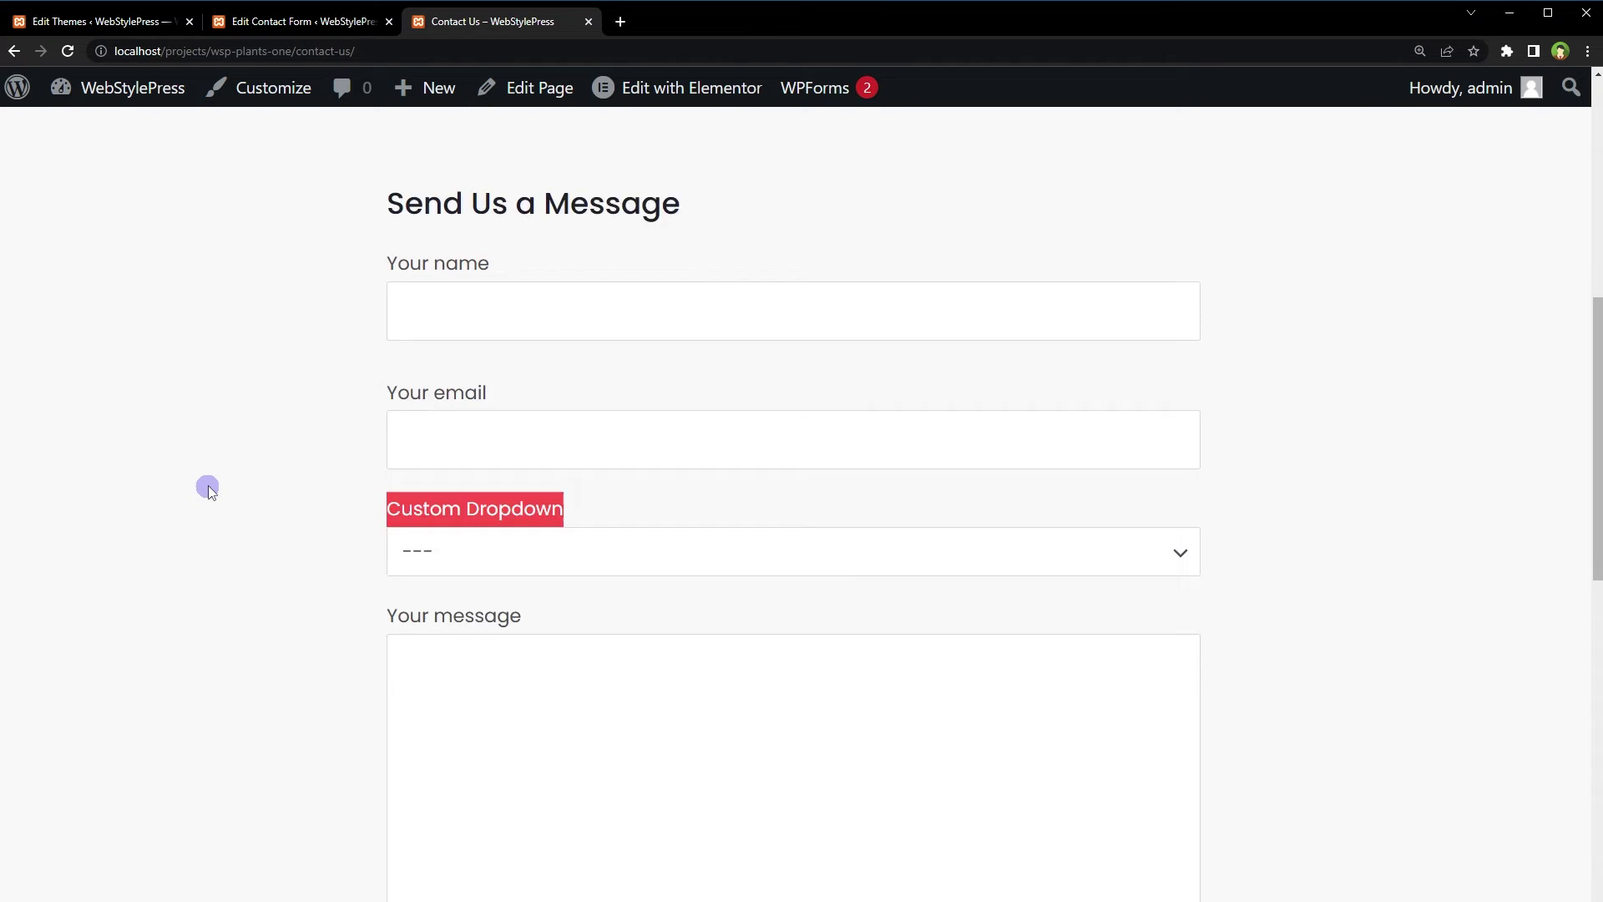
scroll(209, 485, down, 2)
click(638, 367)
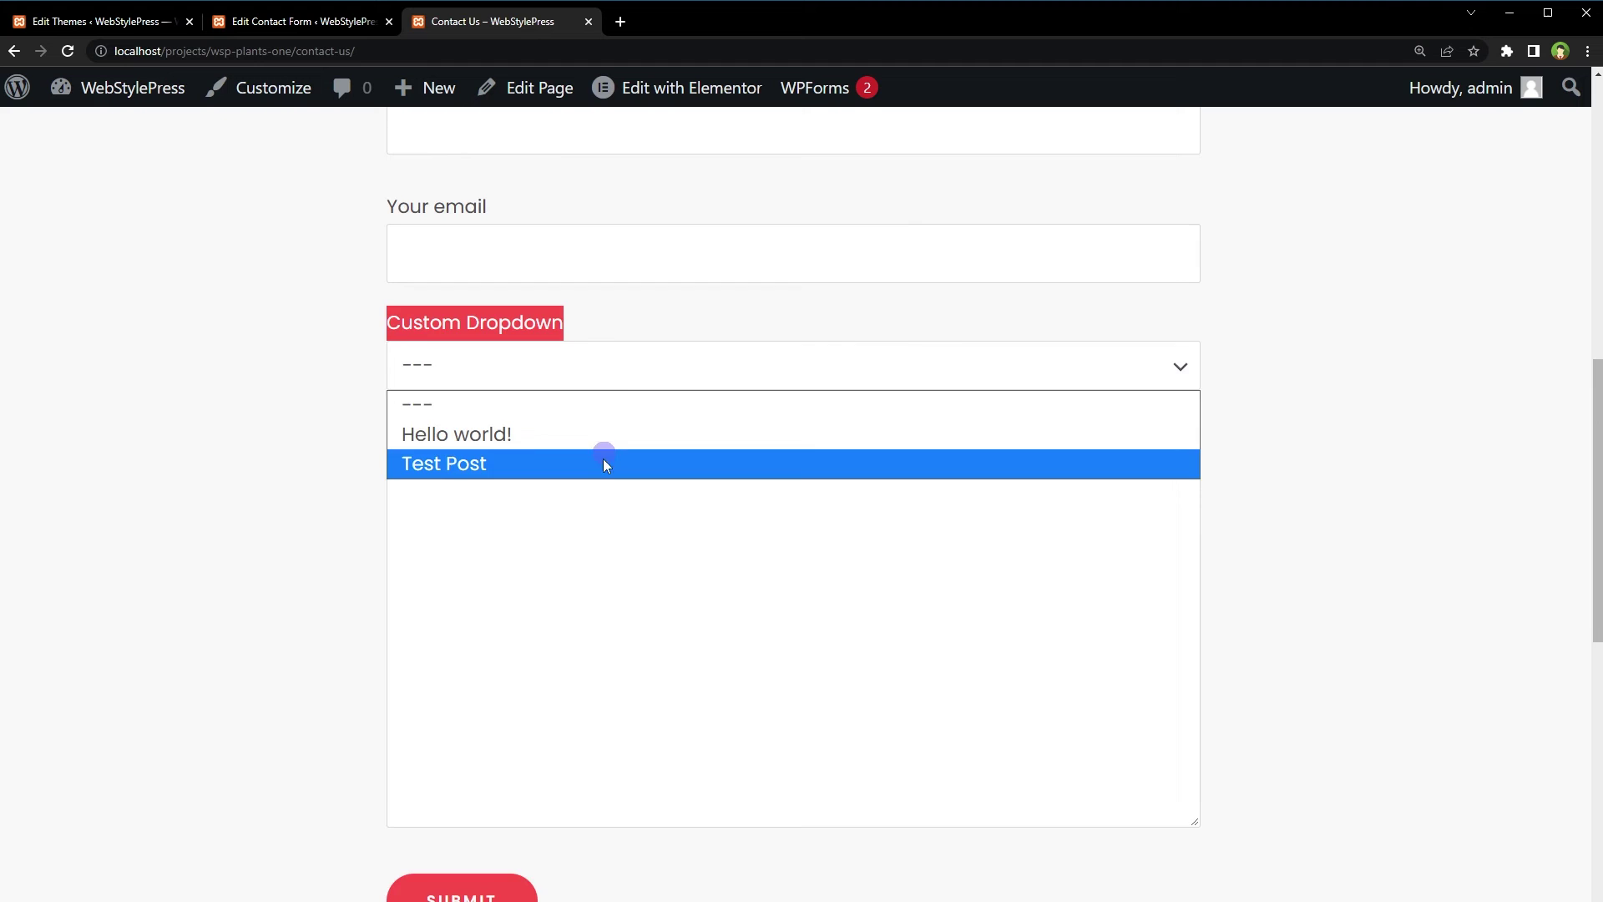
click(603, 462)
Change the post_type value to 'testimonial' in functions.php and save it
click(101, 21)
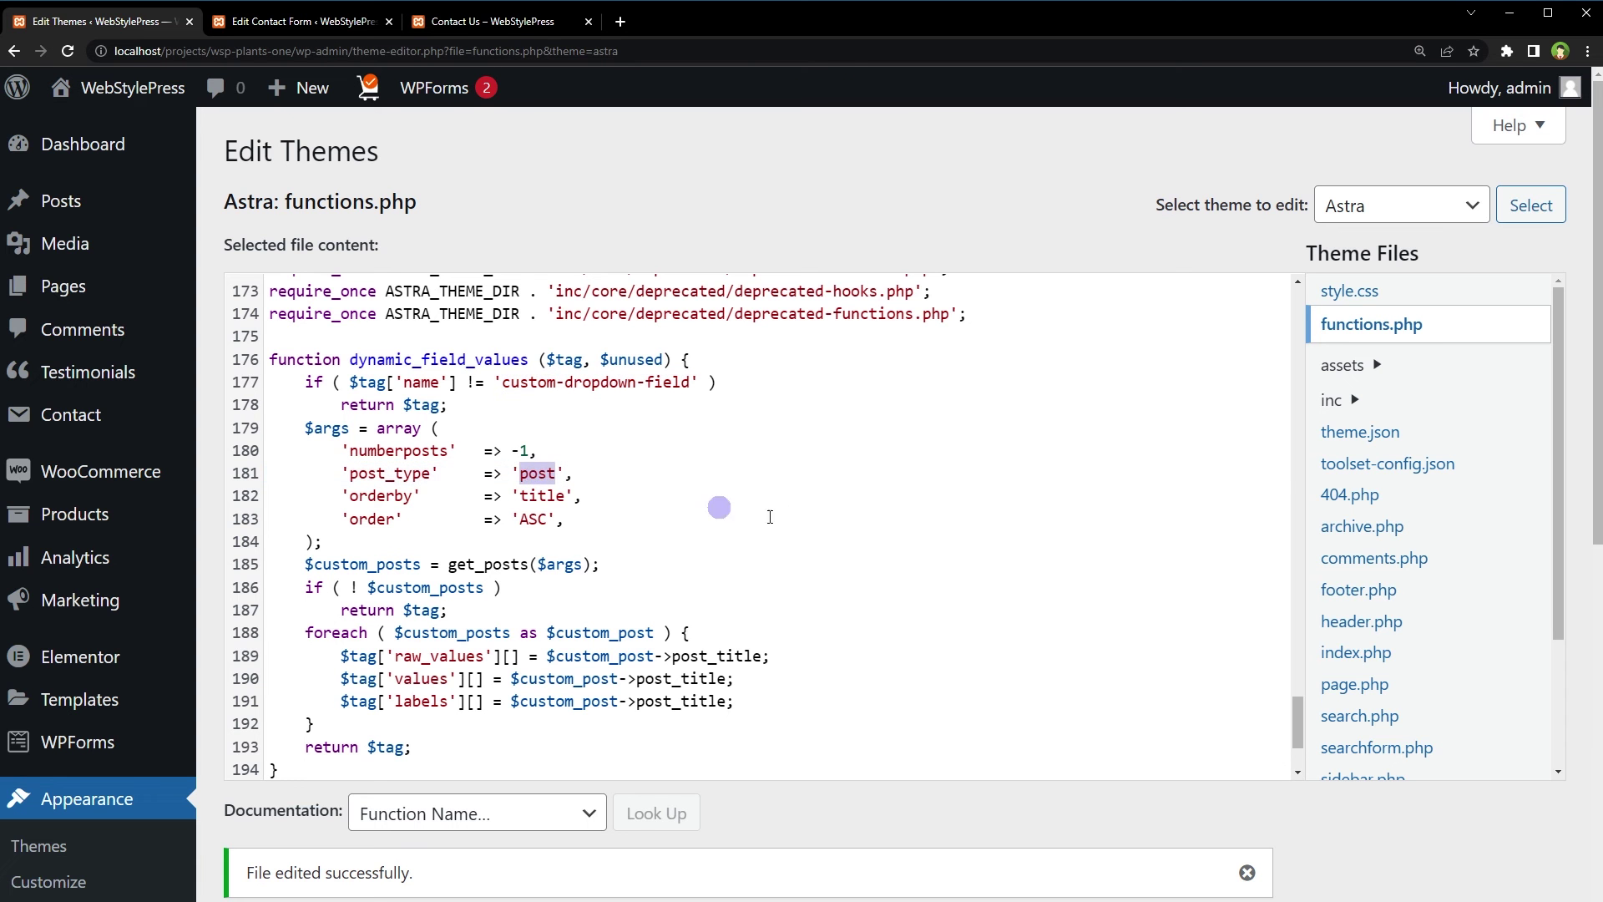
text(testimonials)
key(BackSpace)
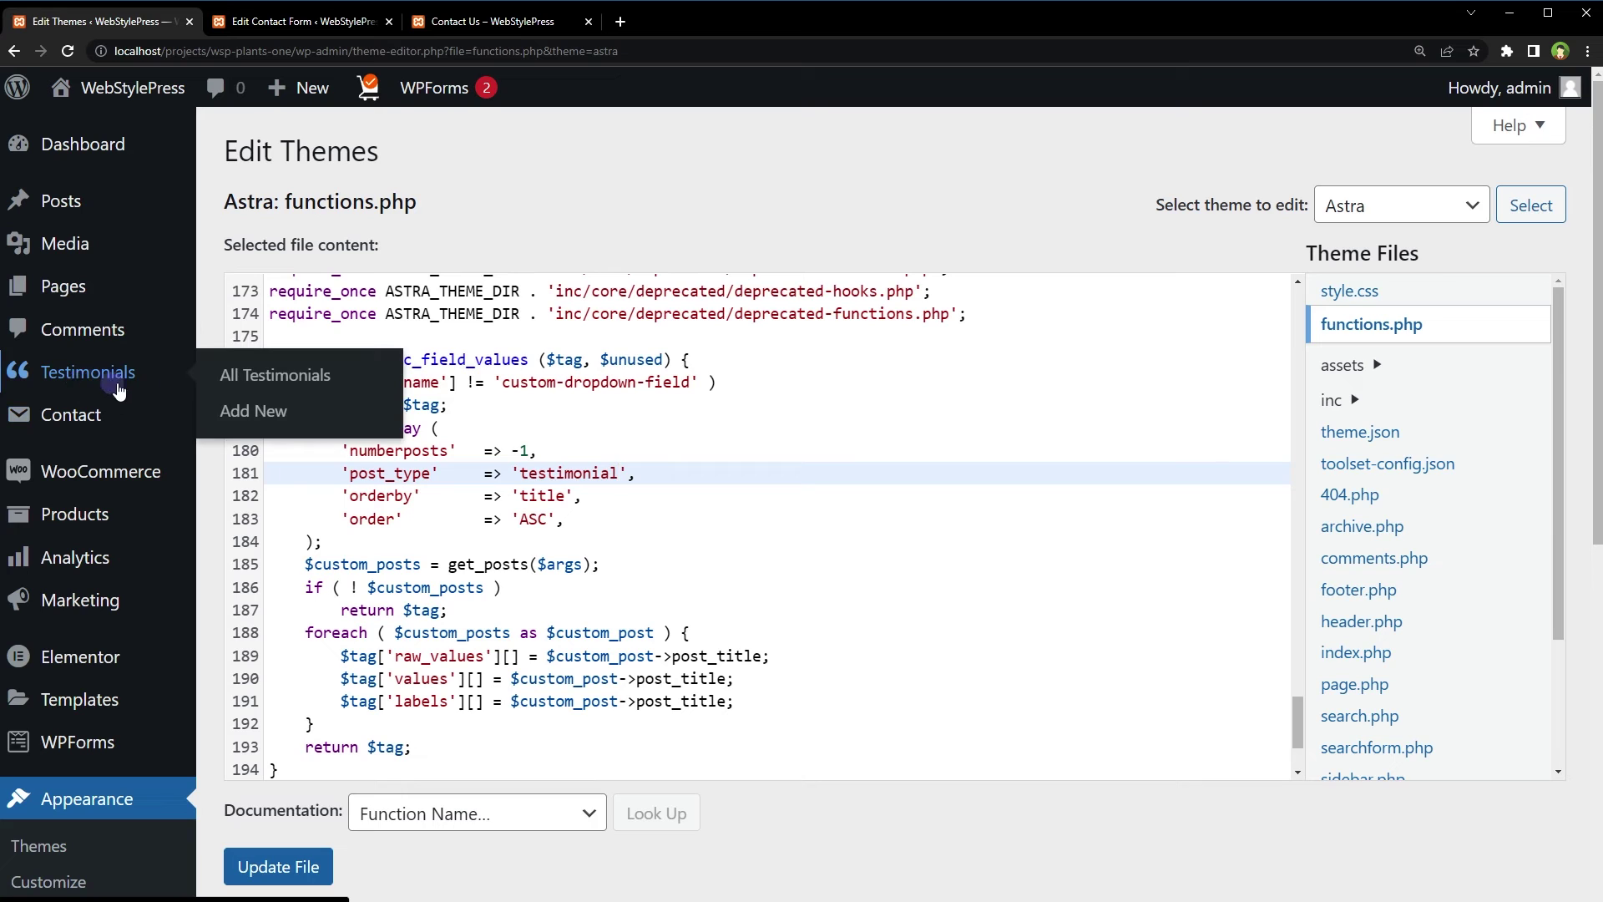
click(304, 868)
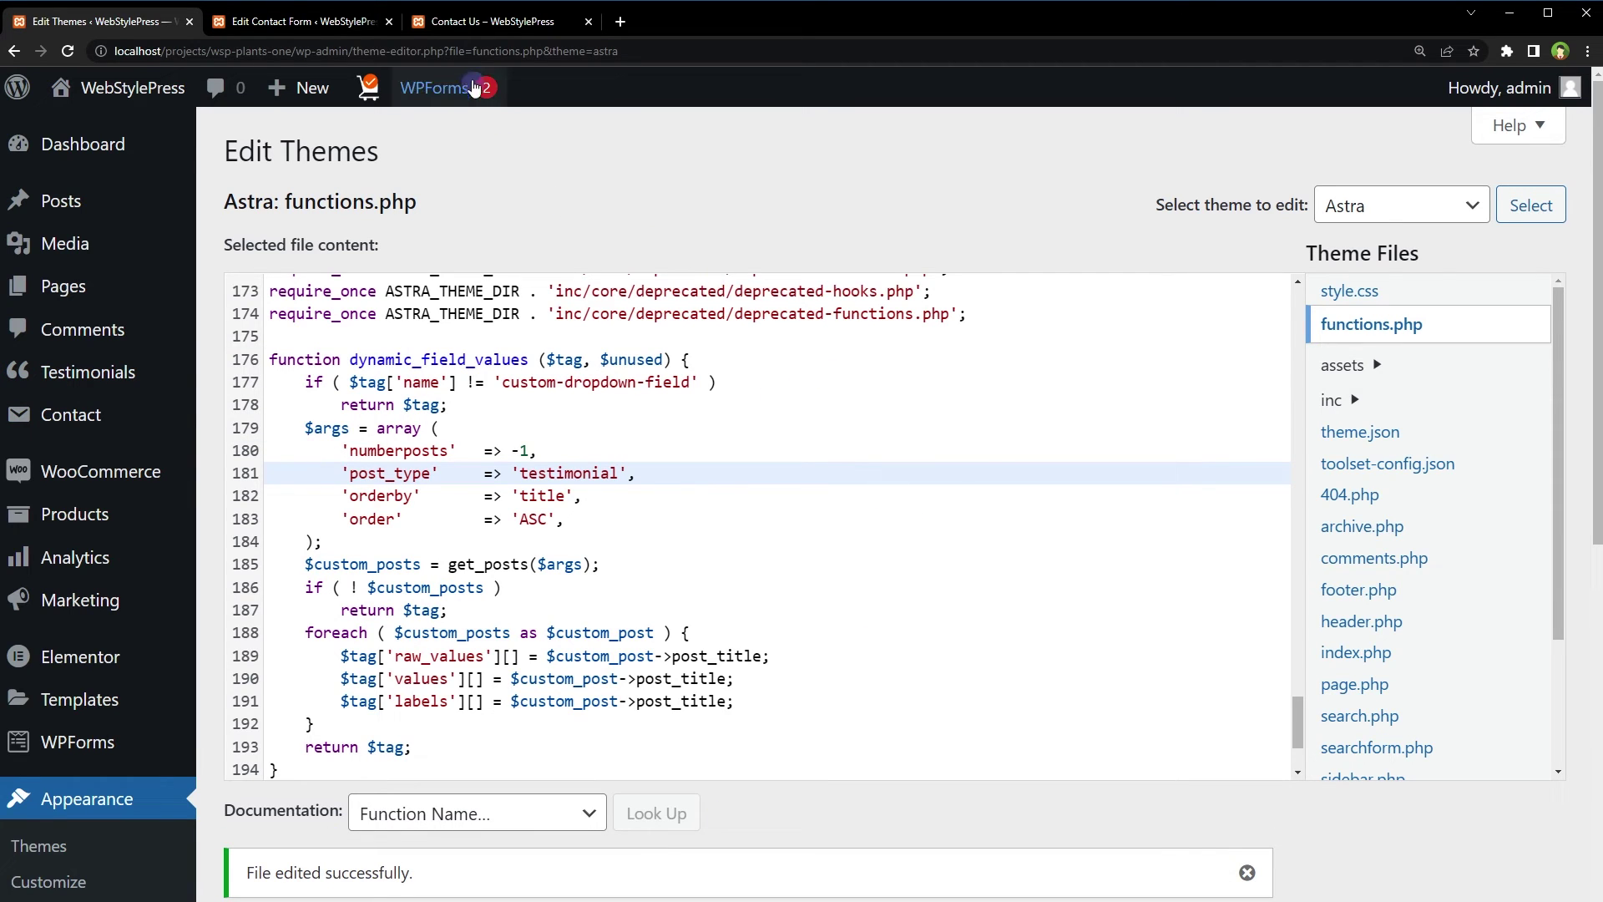
Reload the Contact Us page and confirm the dropdown lists Testimonial One, Two and Three
click(488, 22)
key(F5)
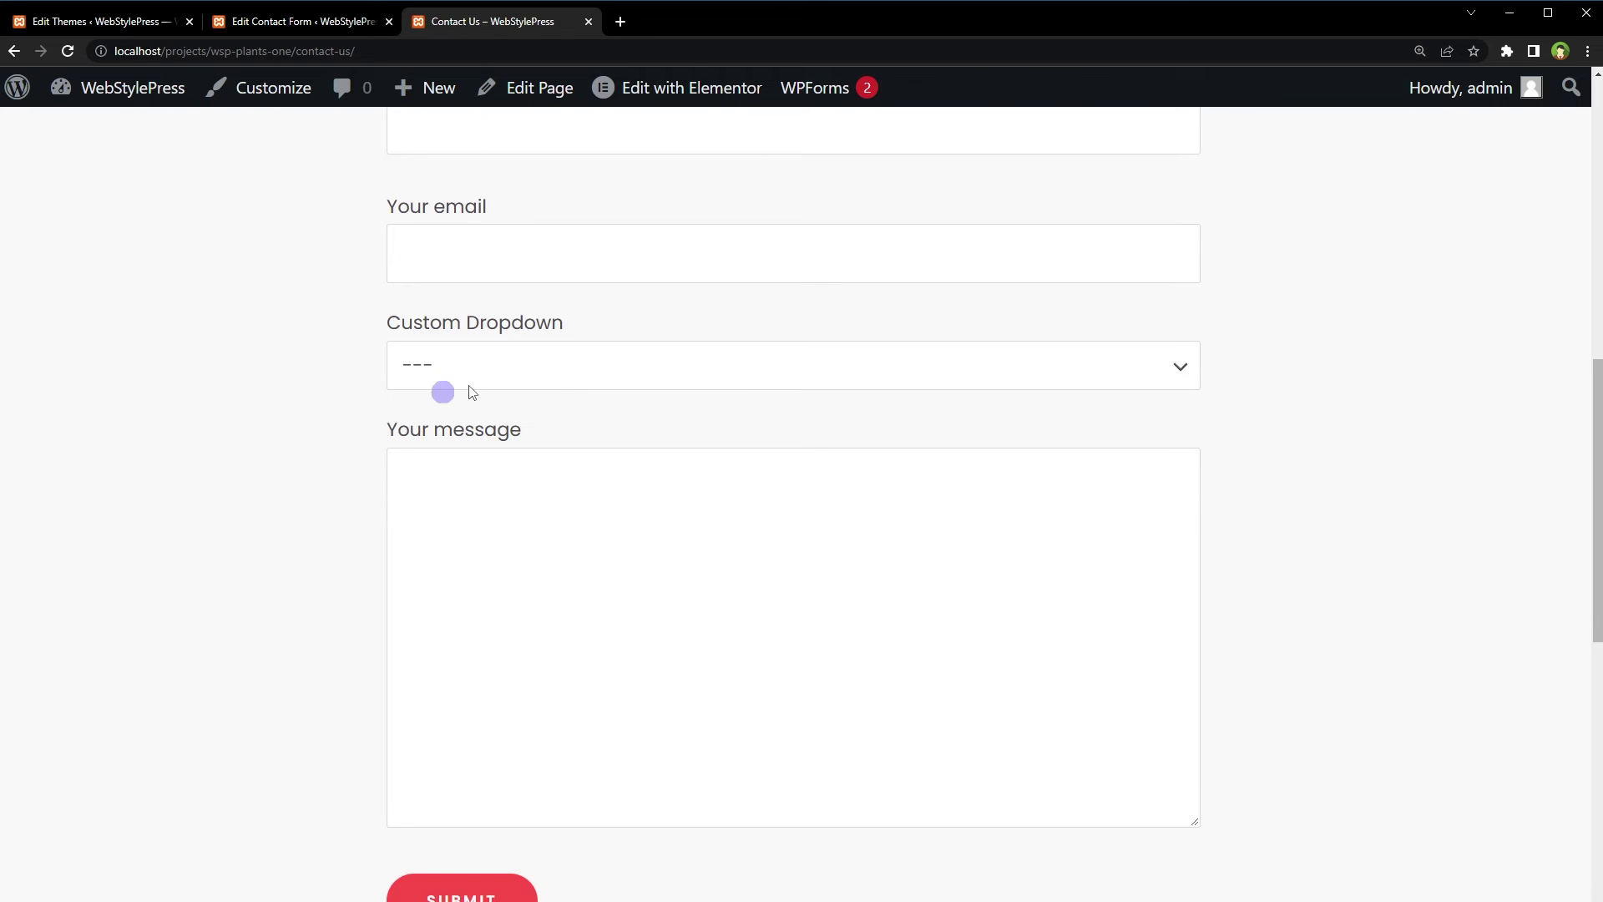
click(587, 364)
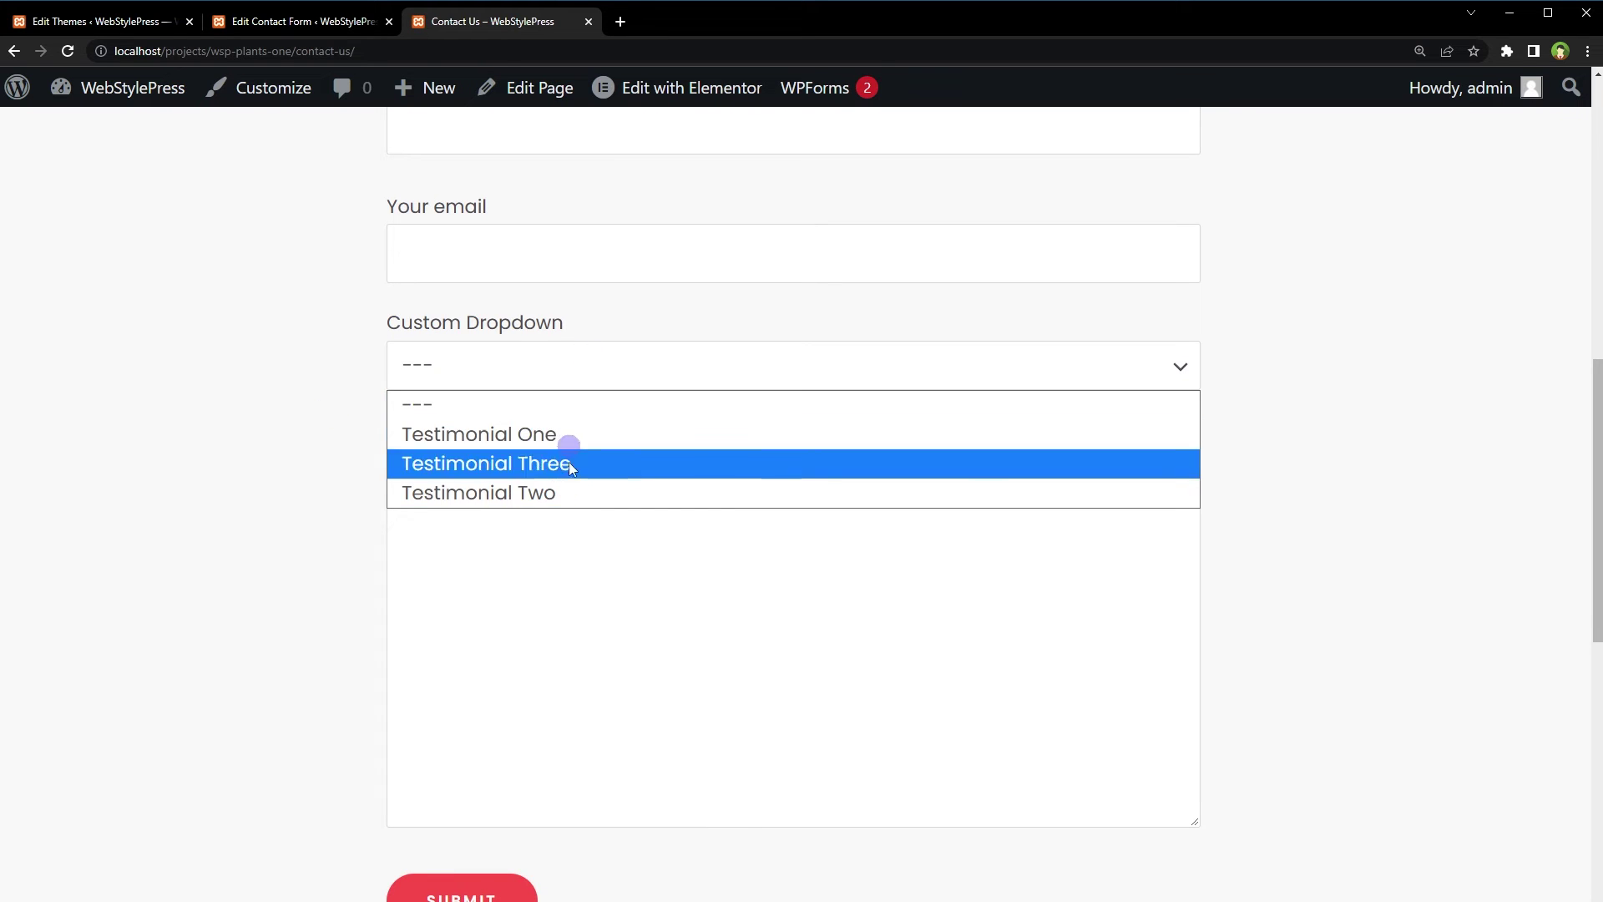
click(280, 434)
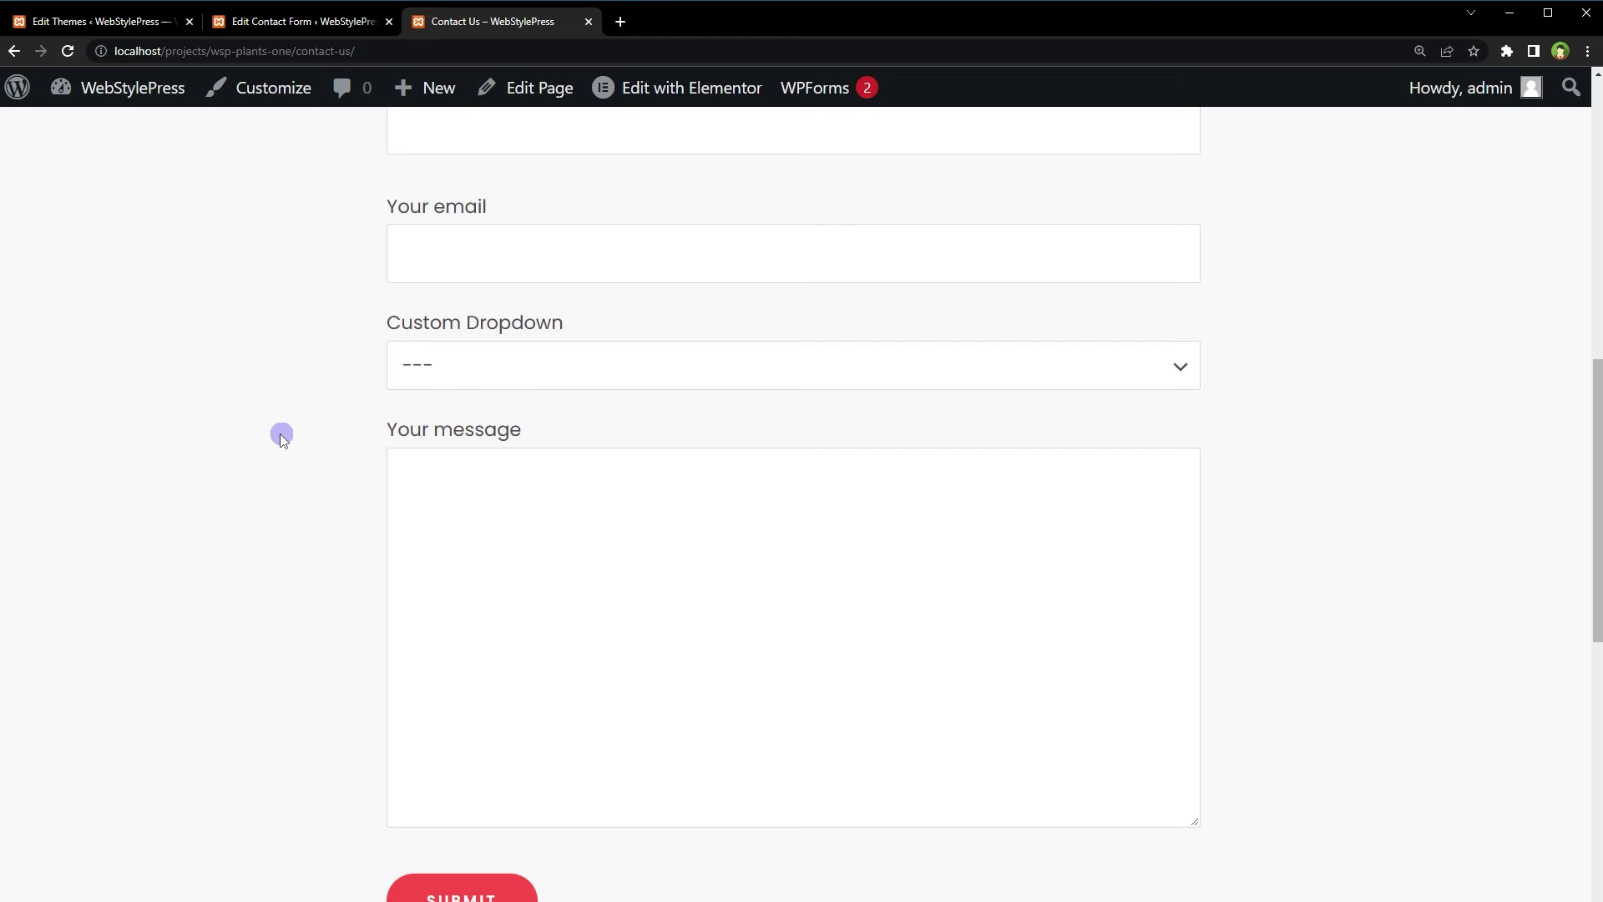
click(93, 21)
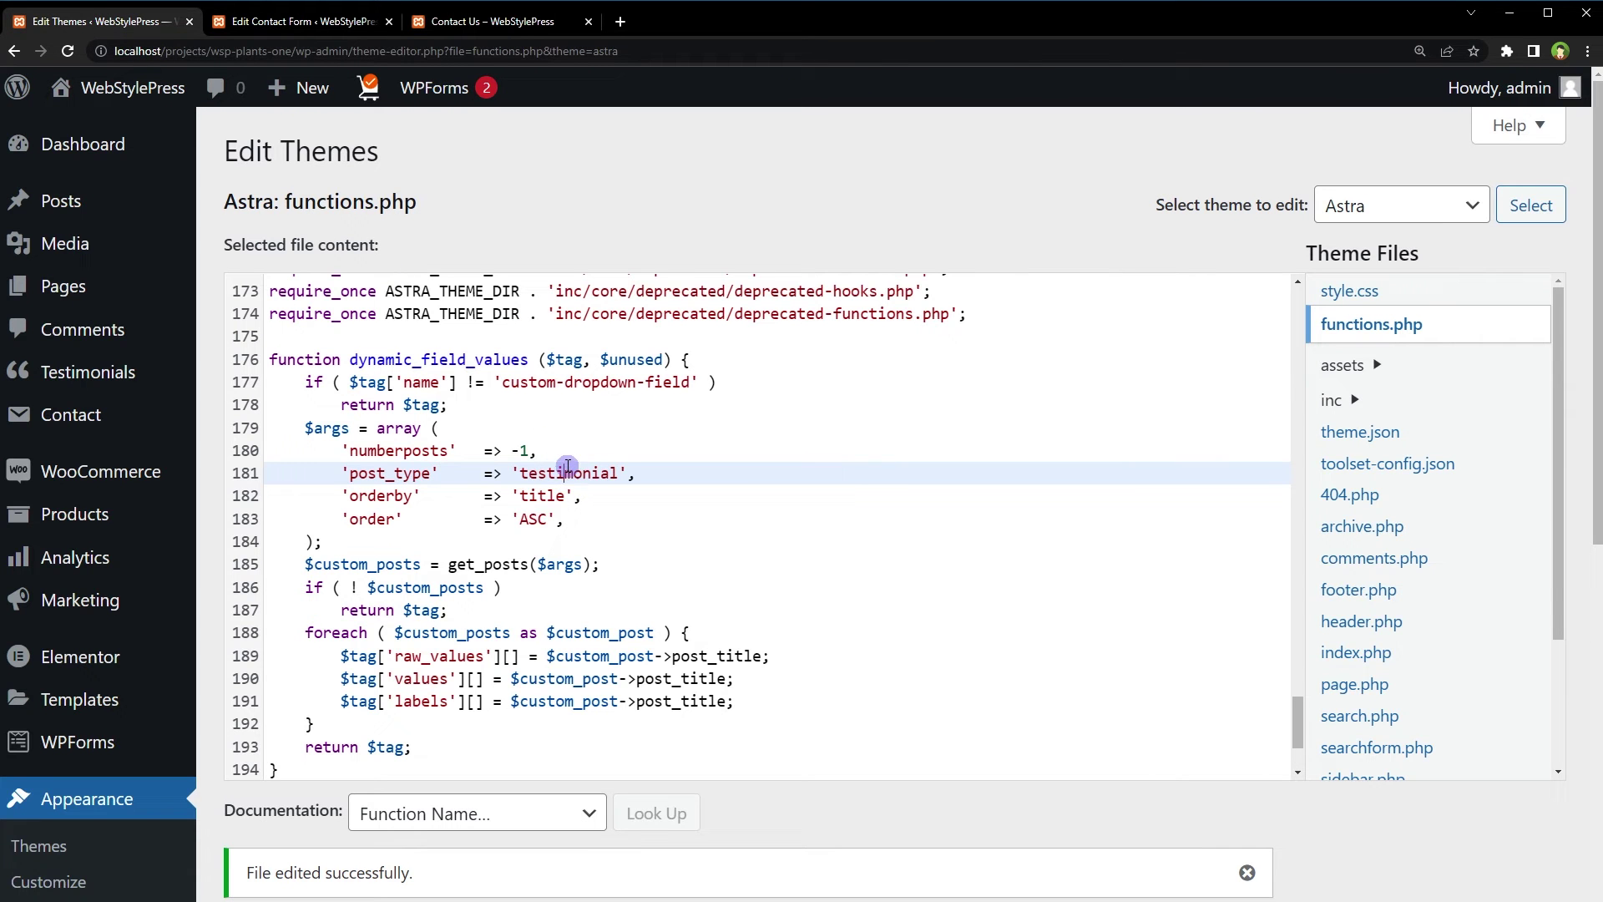
Switch post_type to 'product', save, reload the contact page and choose Star Cactus
double_click(568, 473)
text(product)
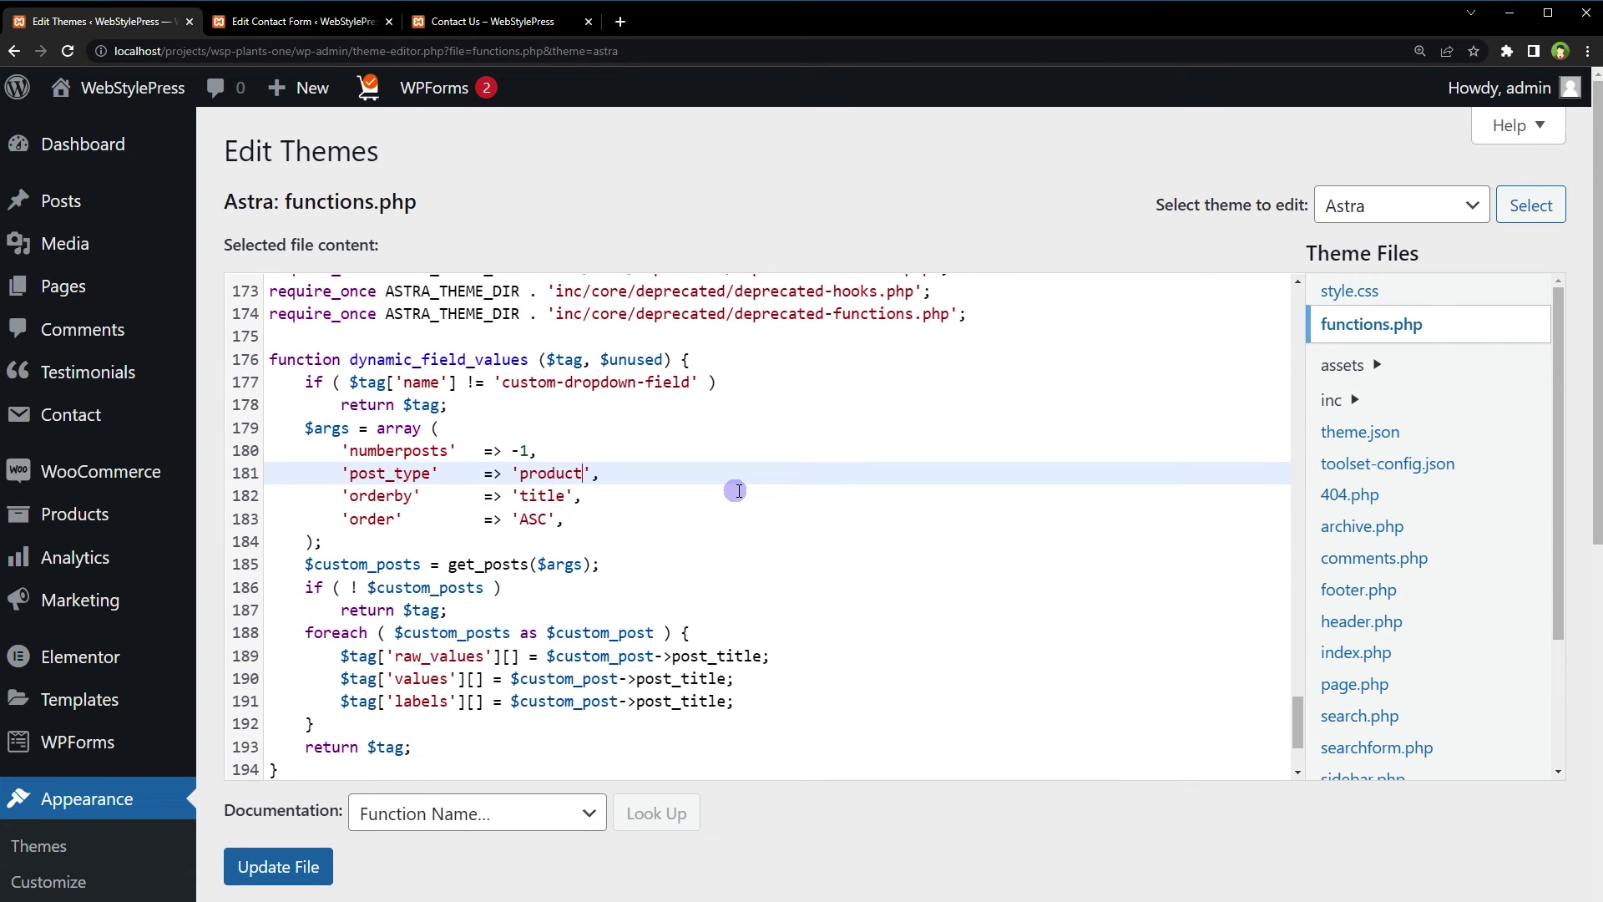
click(278, 867)
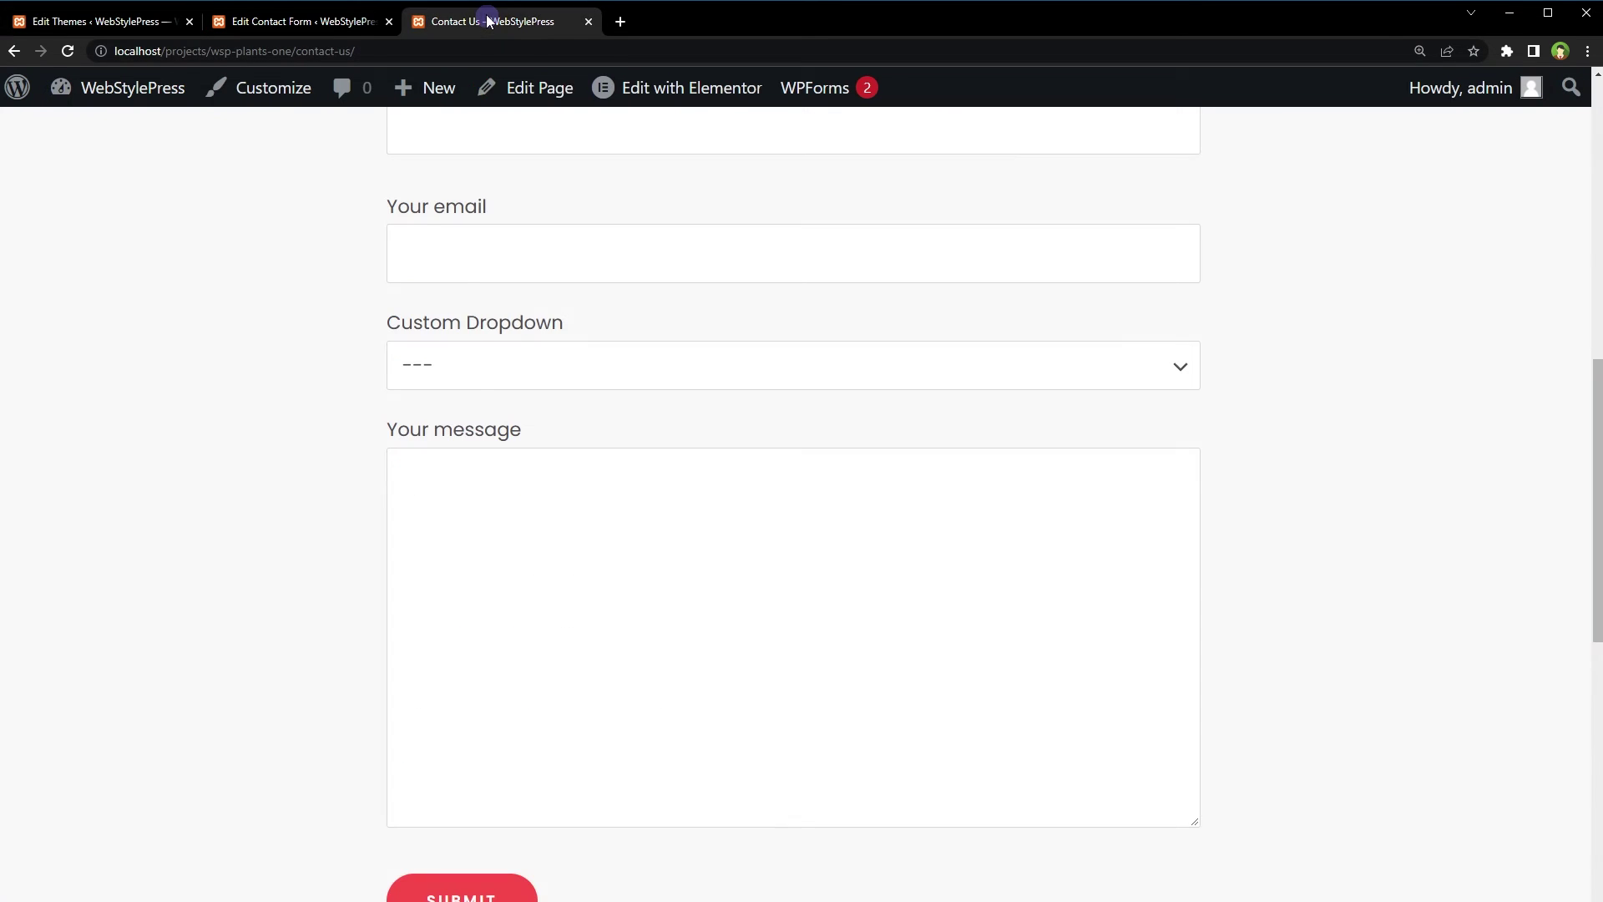
right_click(216, 345)
click(250, 394)
click(569, 365)
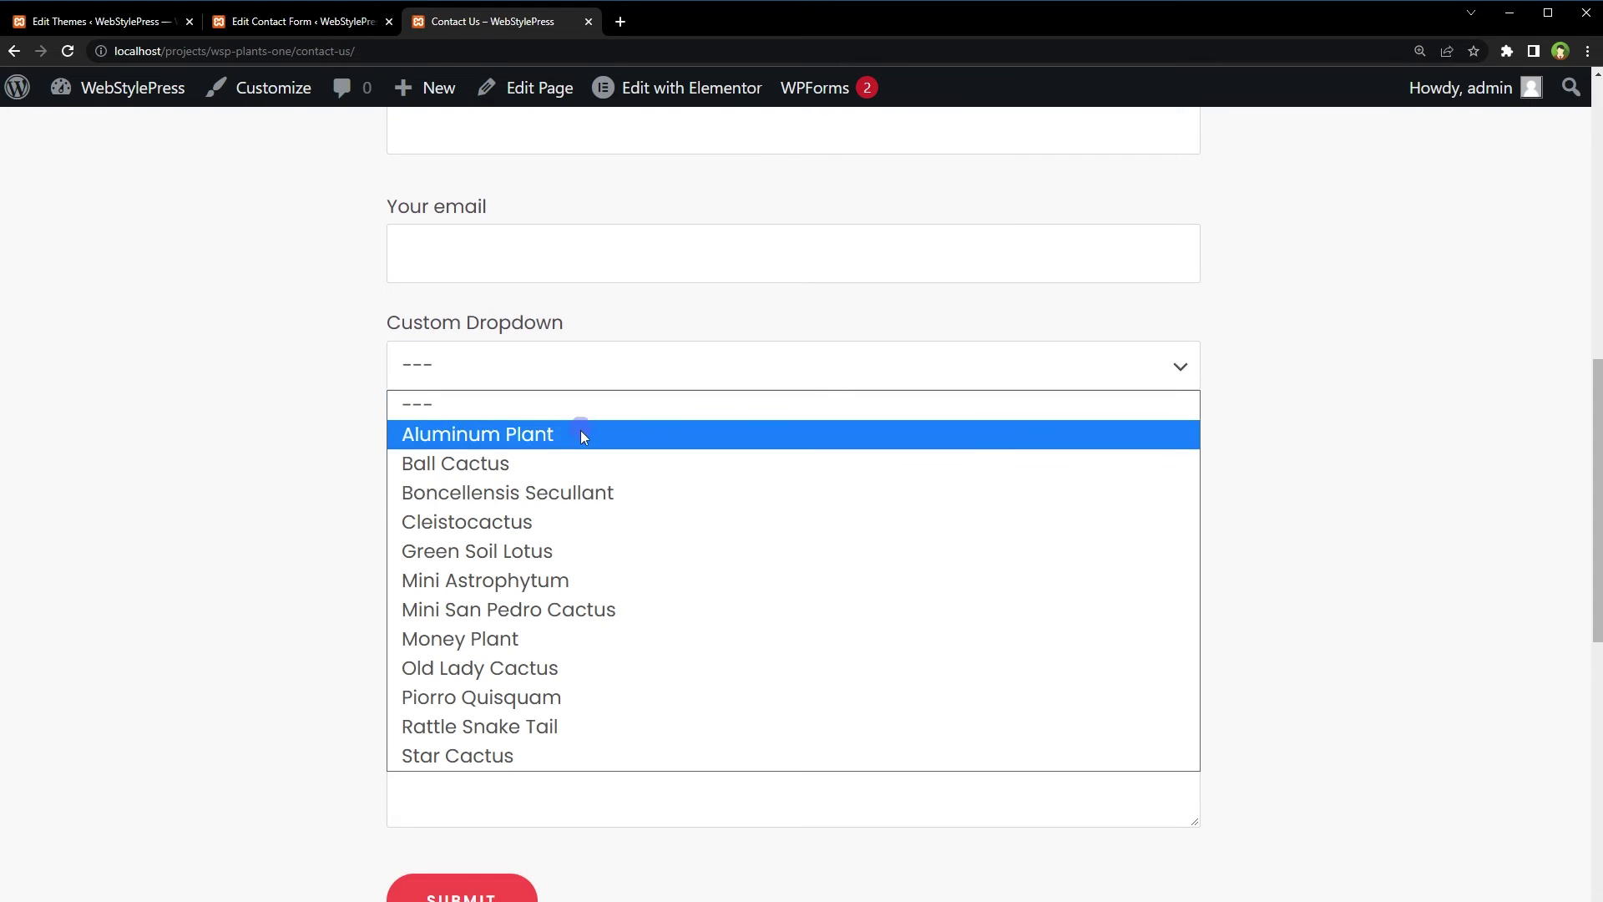
click(636, 752)
scroll(280, 599, up, 1)
Fill in name 'test name 4', an email and a message, then submit
click(524, 290)
text(test name 4)
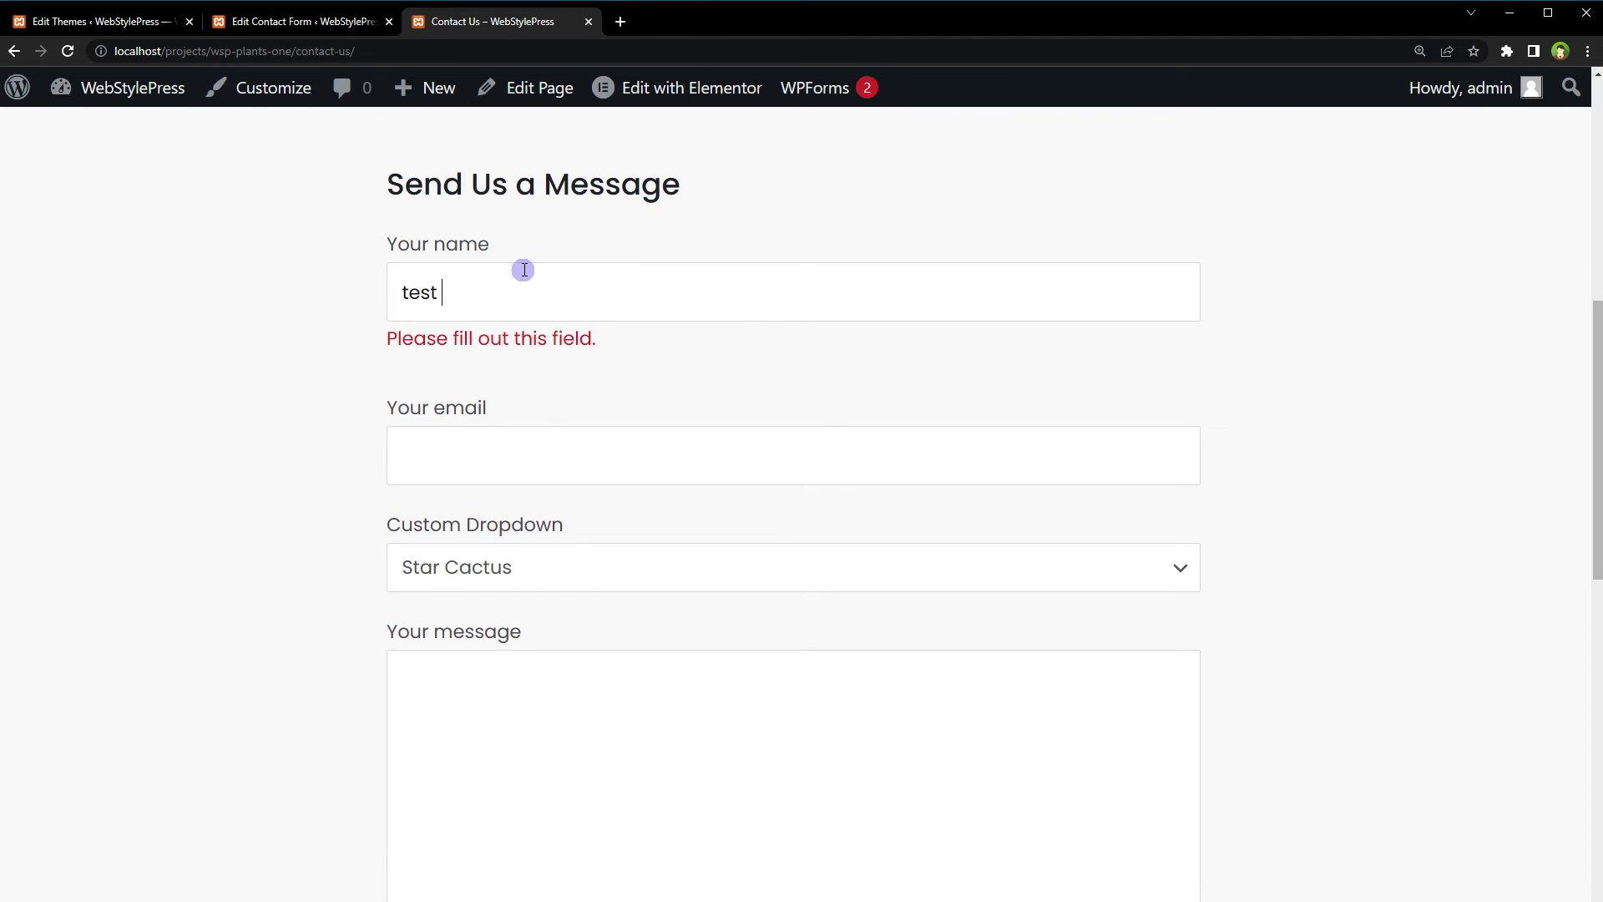
key(Tab)
text(testemail4@teste)
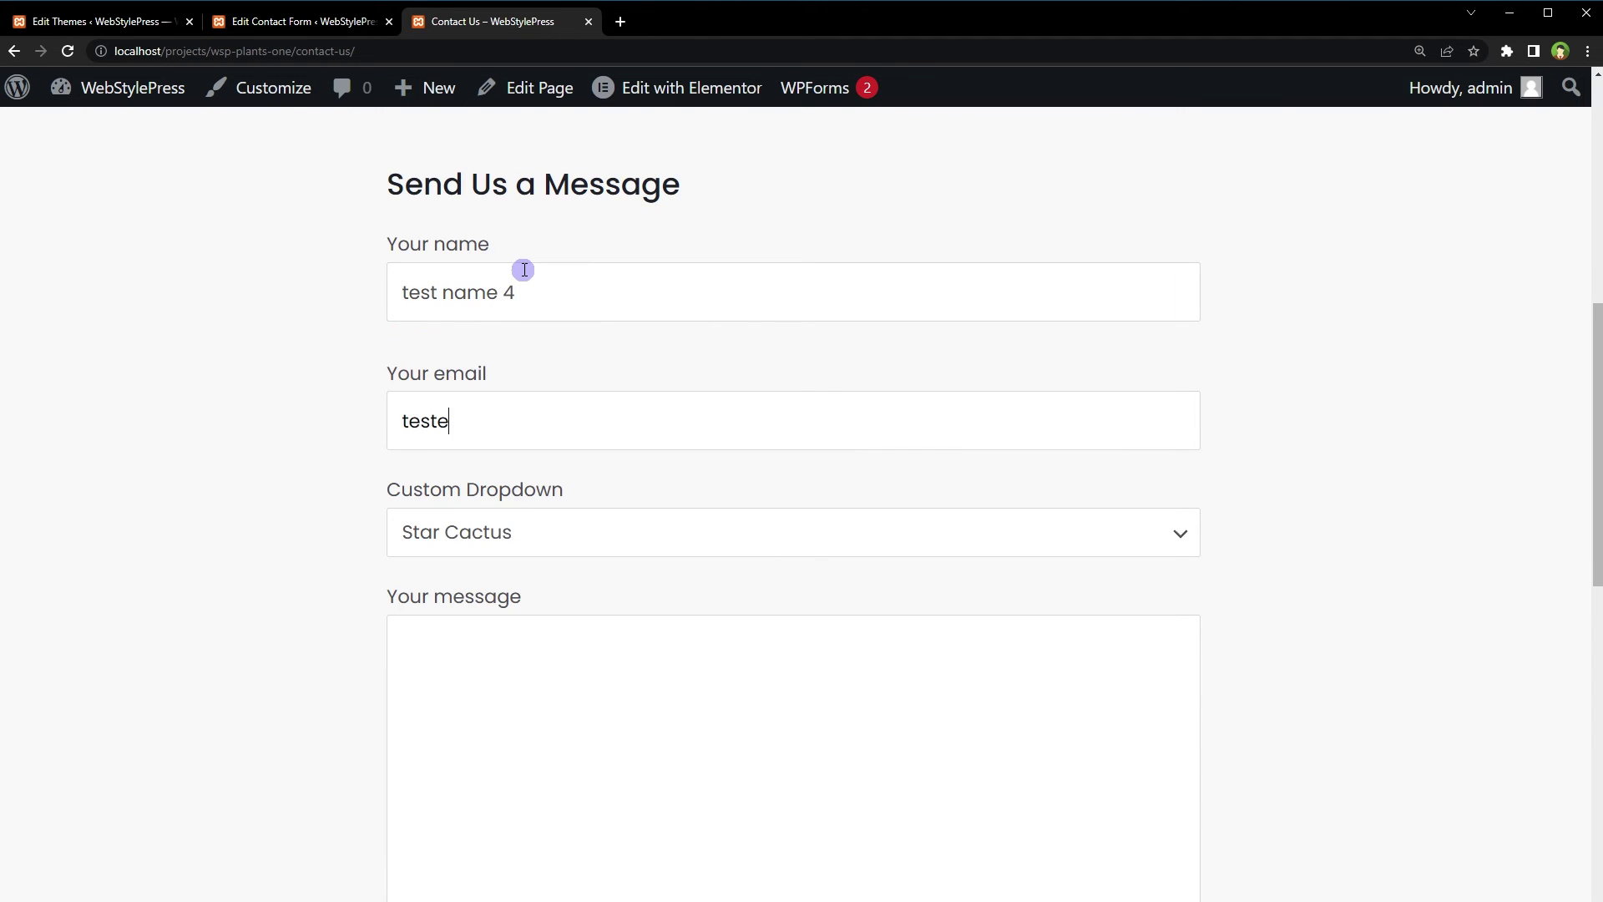
text(mail.com)
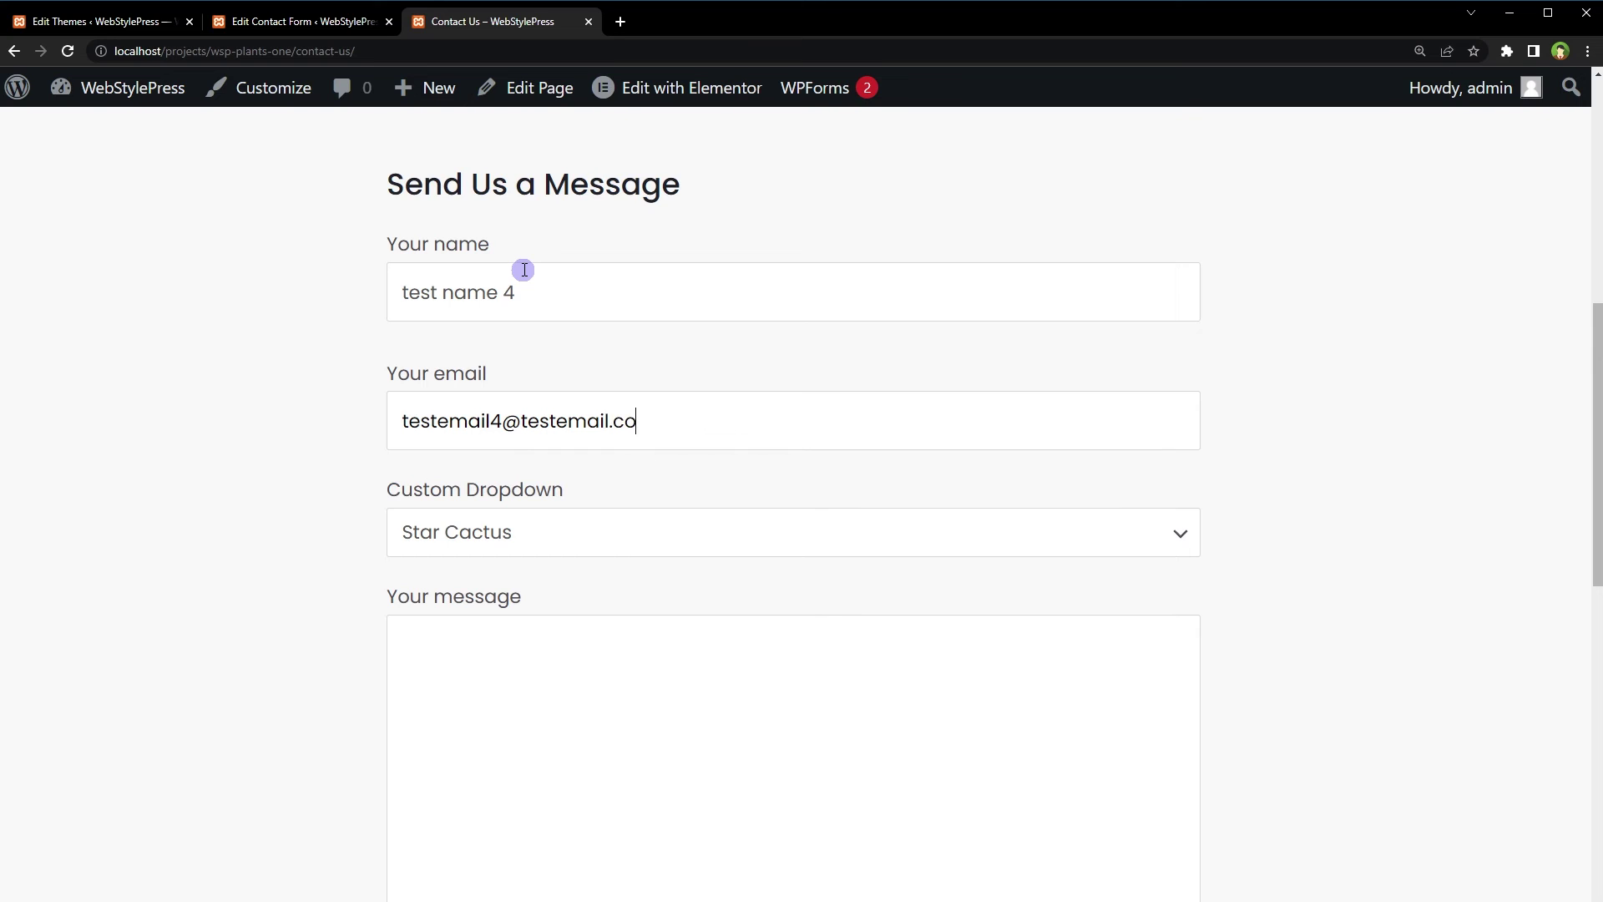
key(Tab)
text(checking the demo usin)
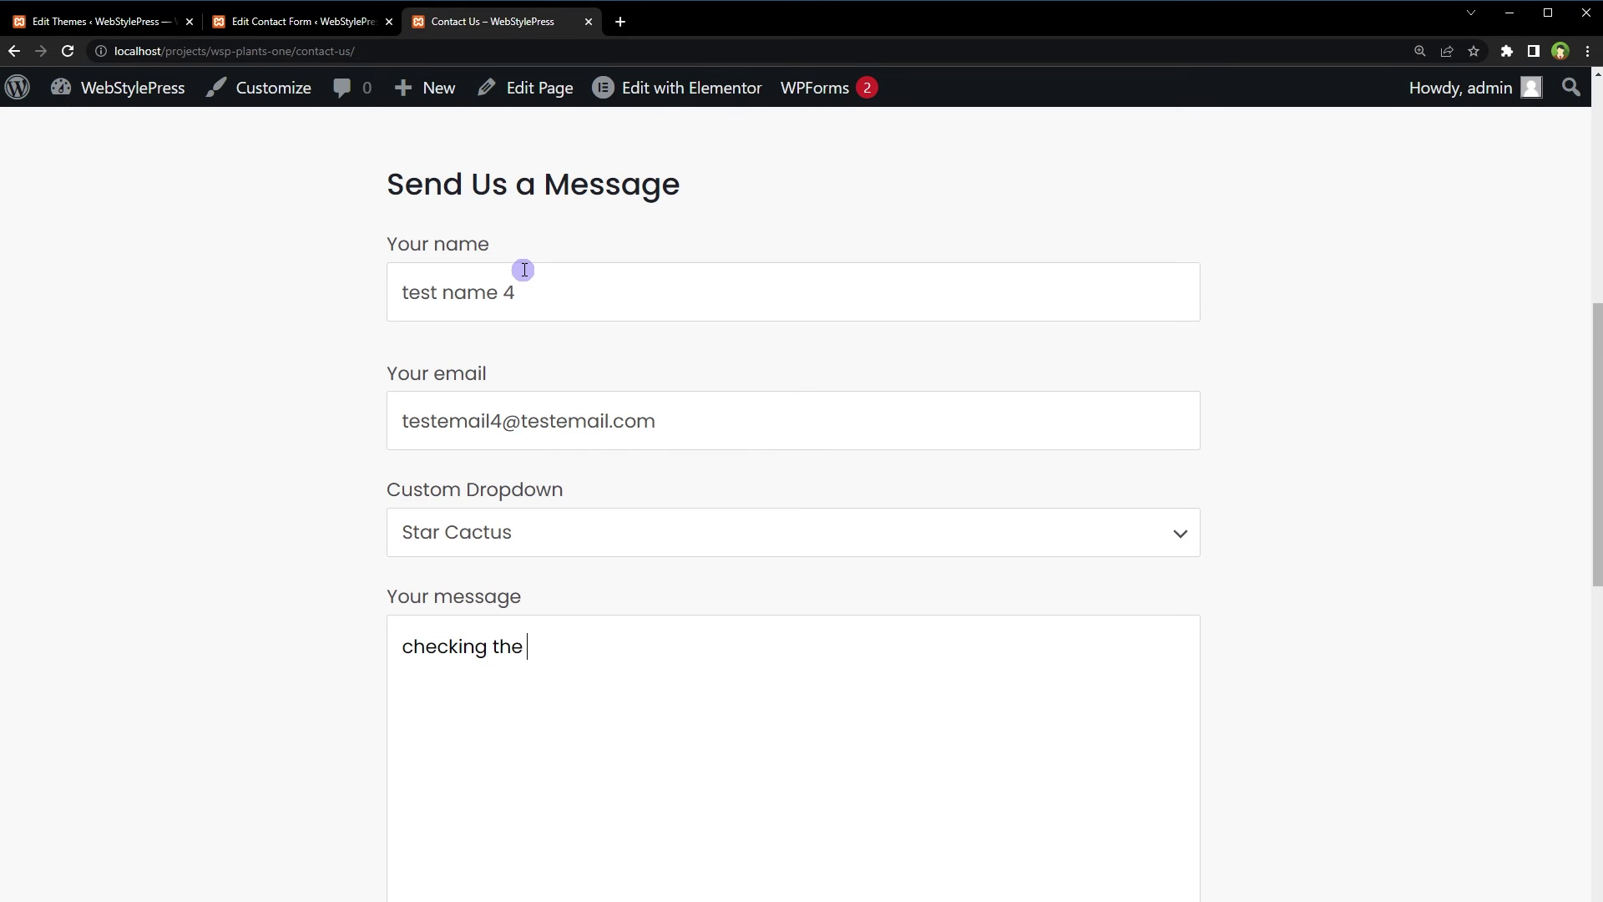
text(g random)
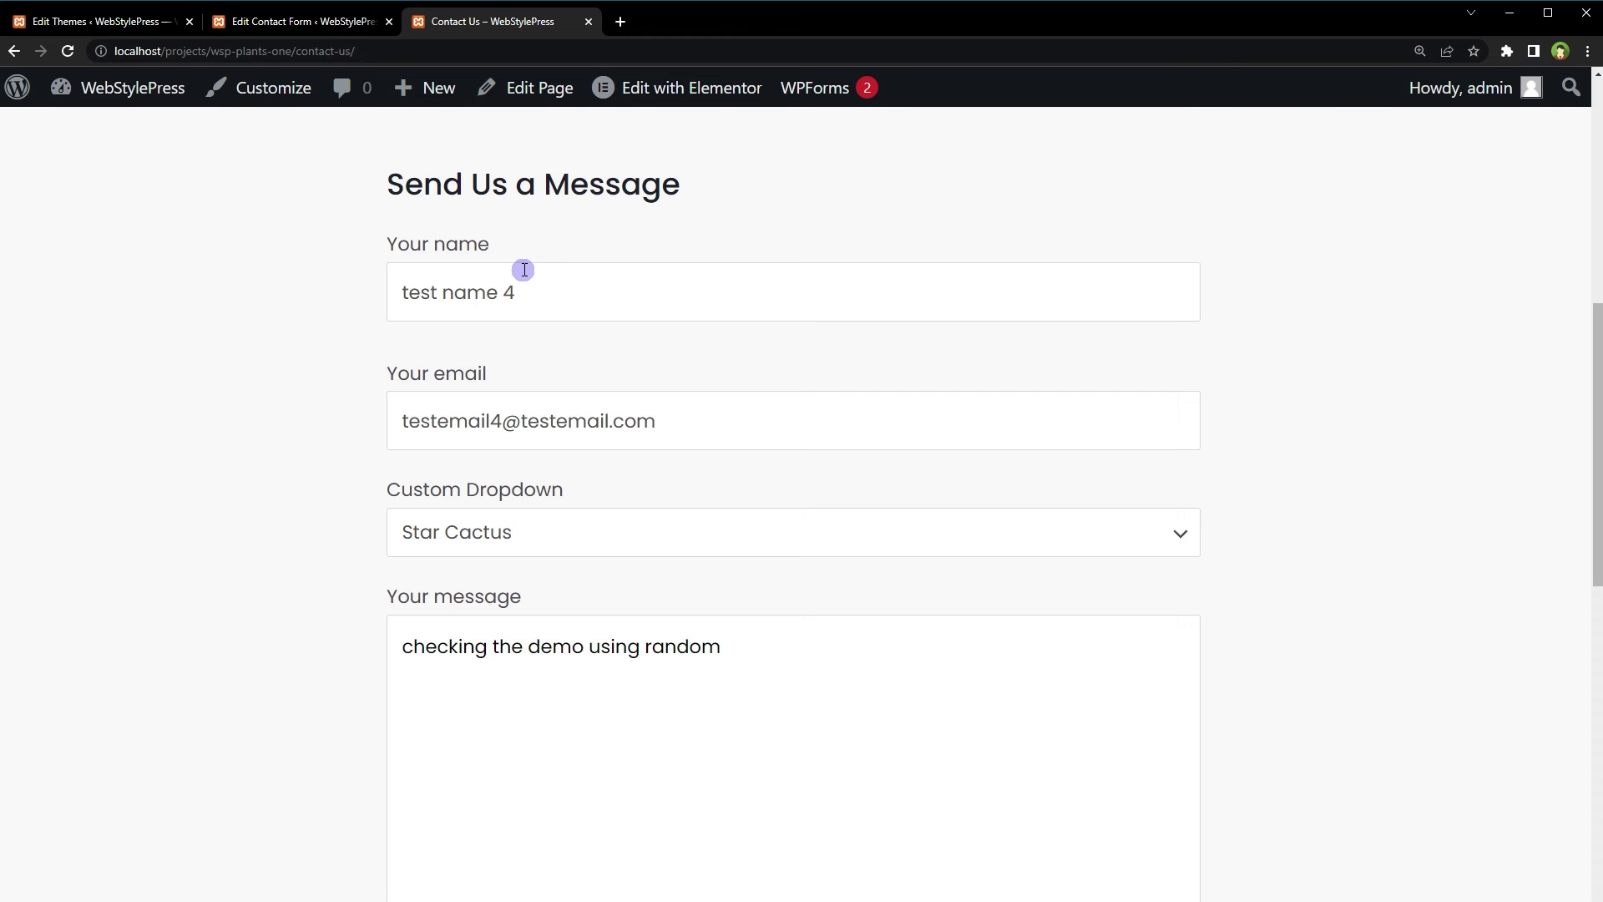
text( values...)
scroll(286, 544, down, 4)
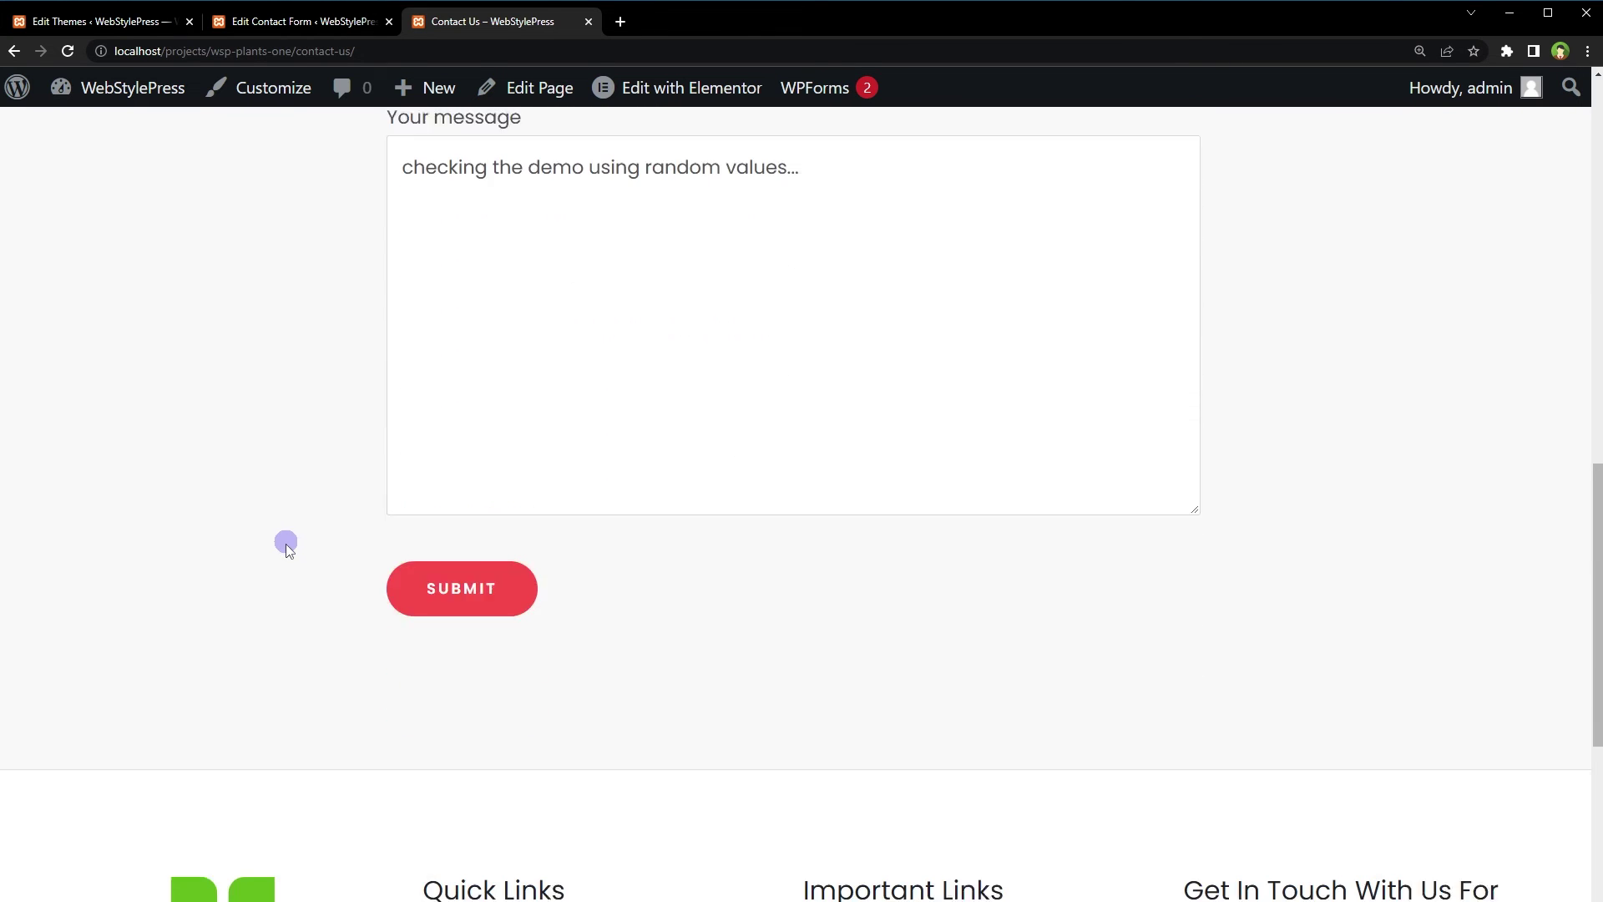
click(440, 583)
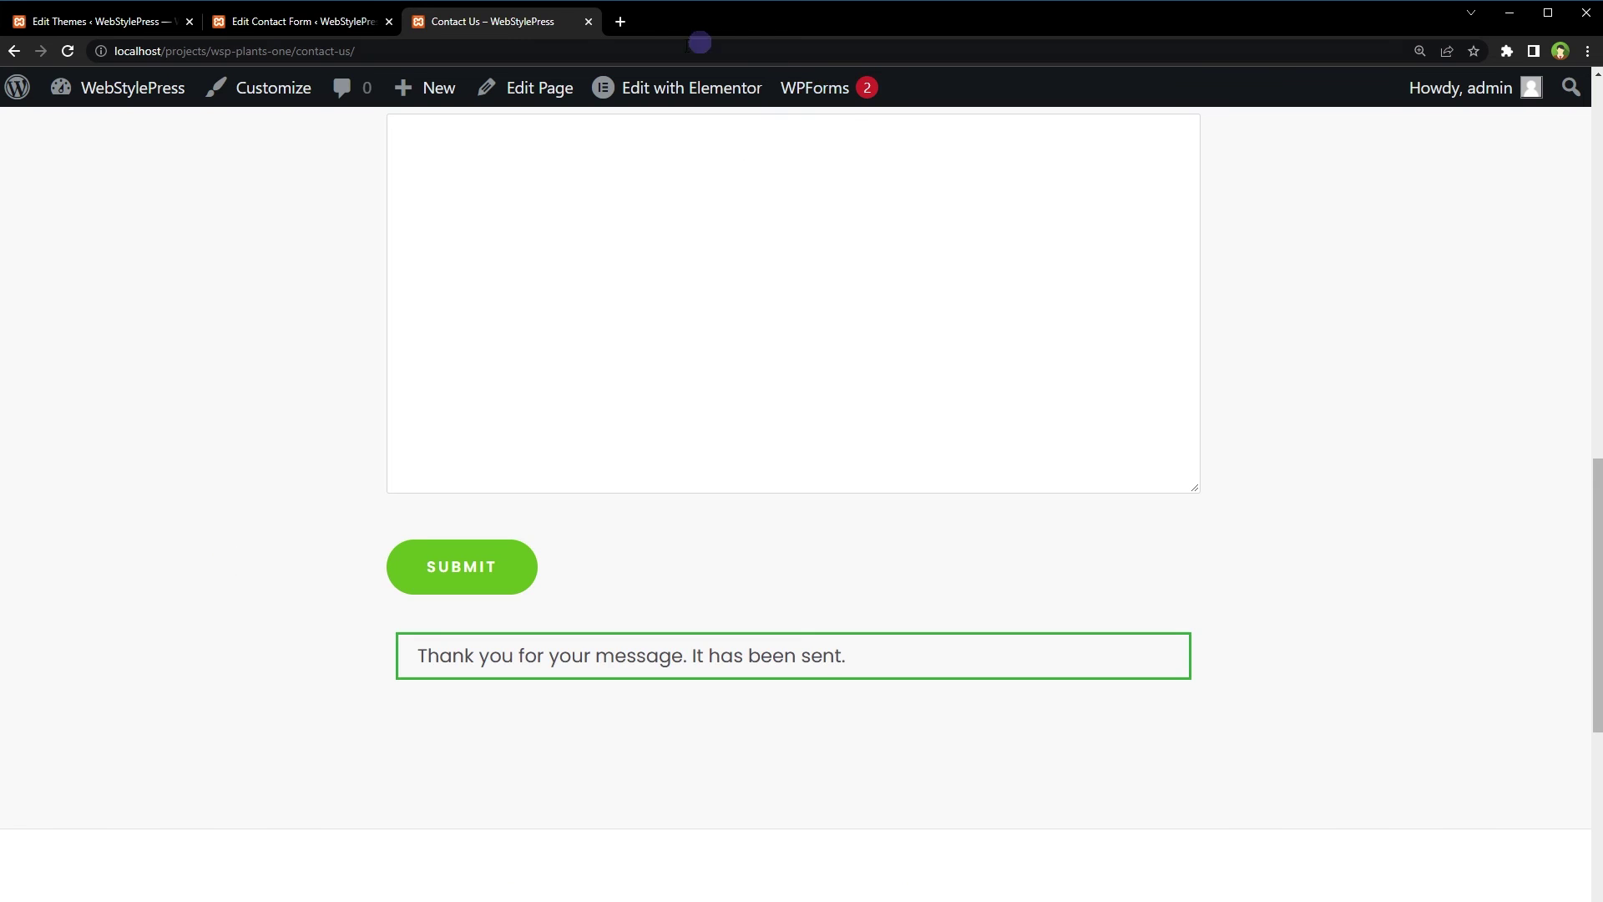
Highlight the email's body lines, singling out 'From Dropdown: Star Cactus'
drag(718, 516, 193, 449)
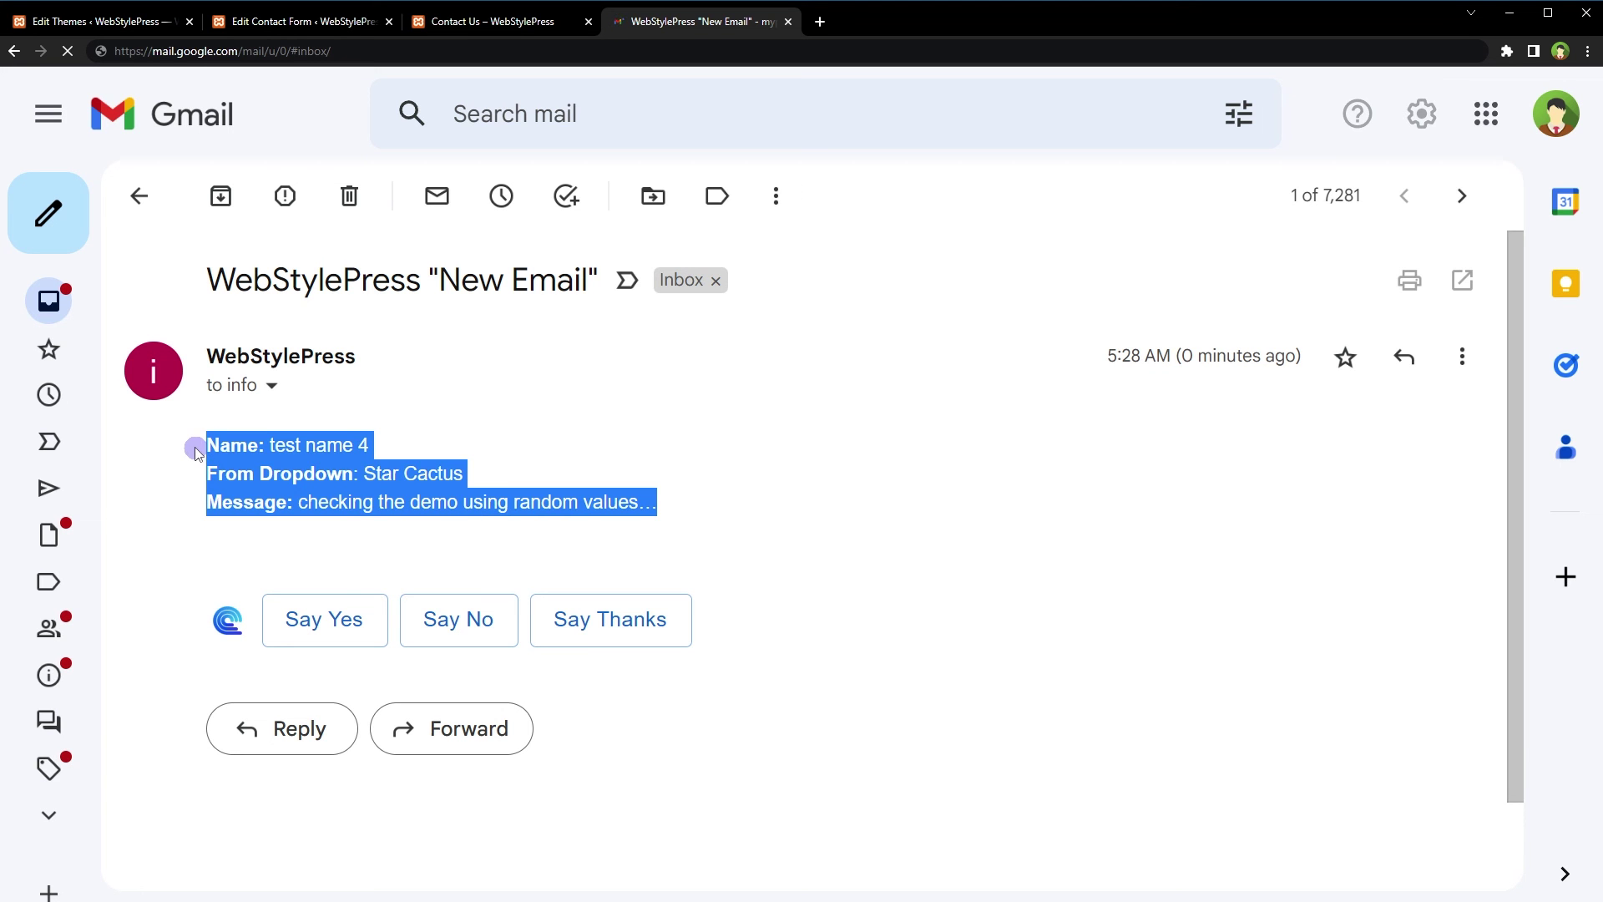
click(204, 480)
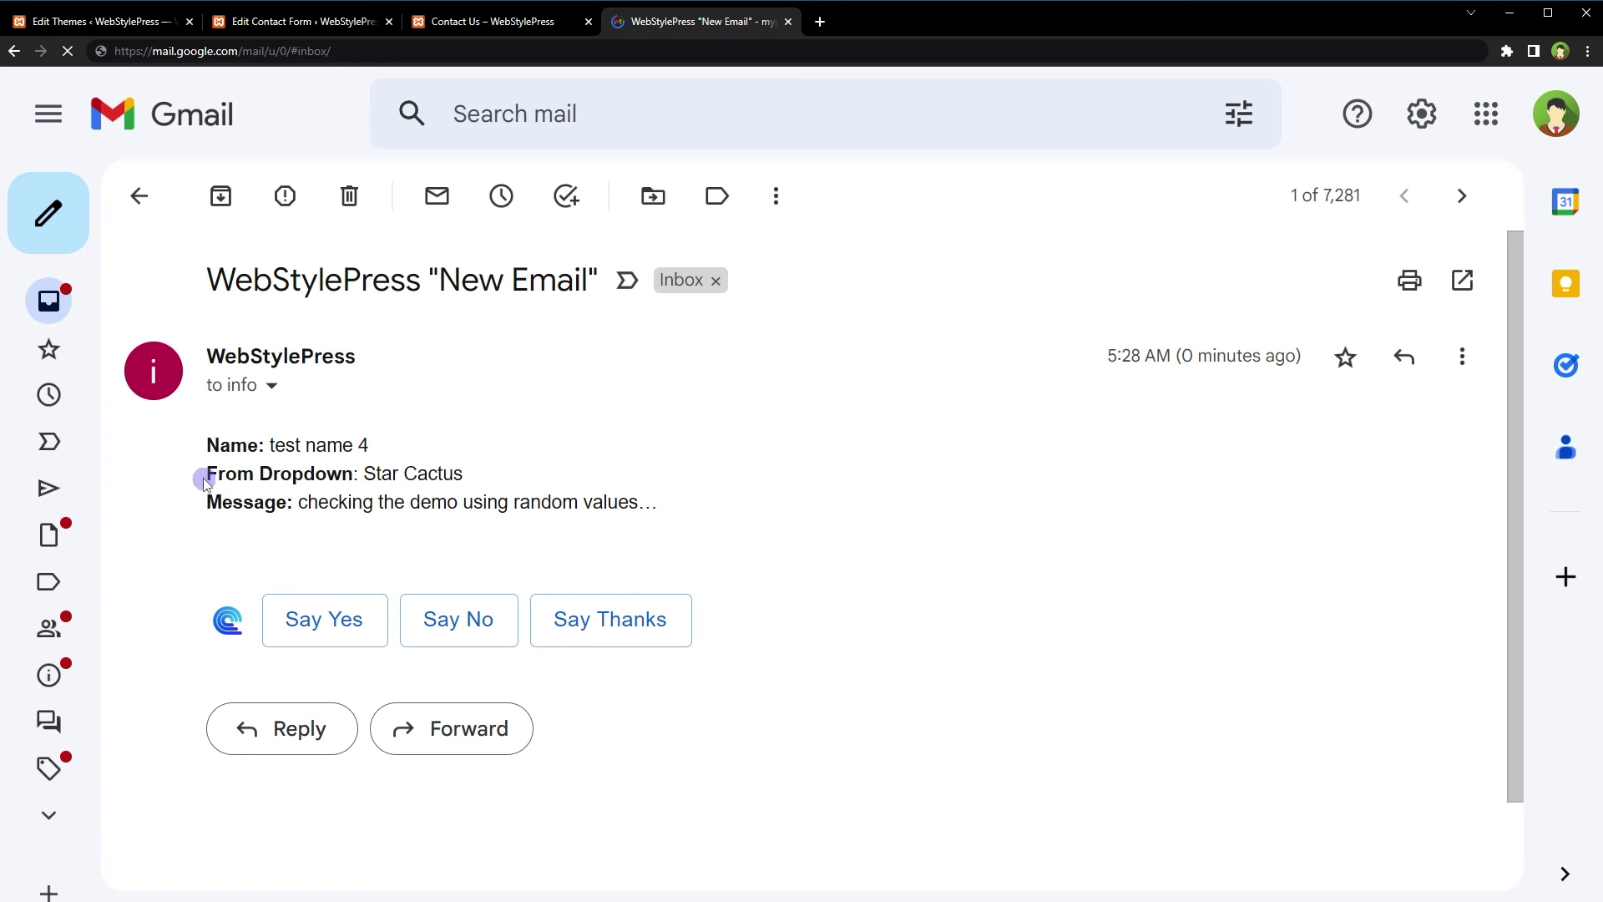
drag(205, 480, 501, 476)
click(501, 479)
drag(364, 474, 483, 473)
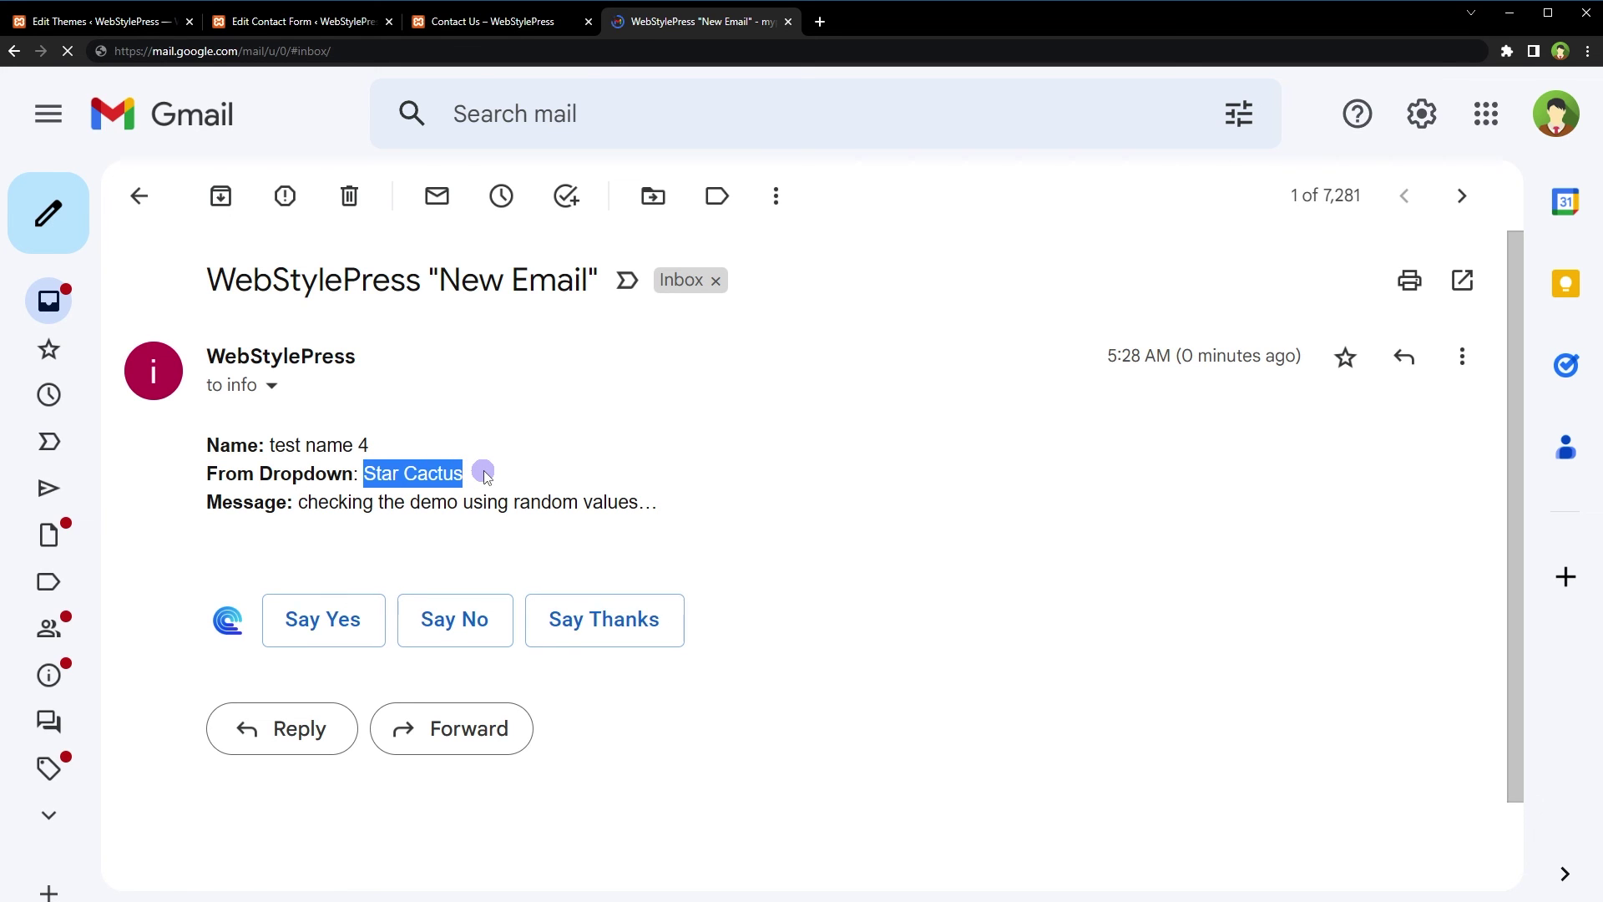